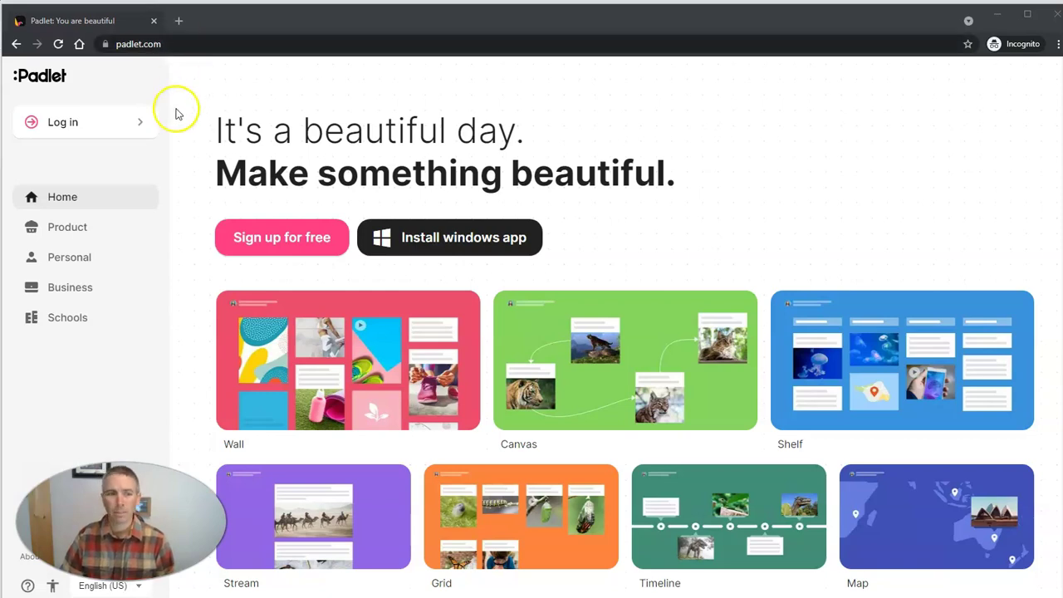
Make a new padlet and set its title to "Things to Talk About"
click(997, 16)
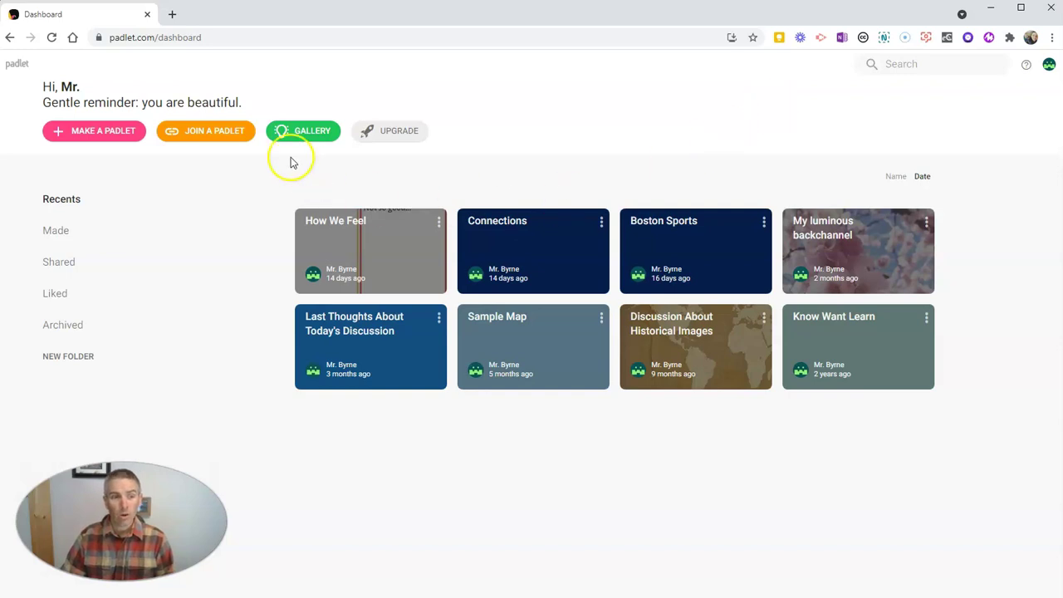
click(70, 136)
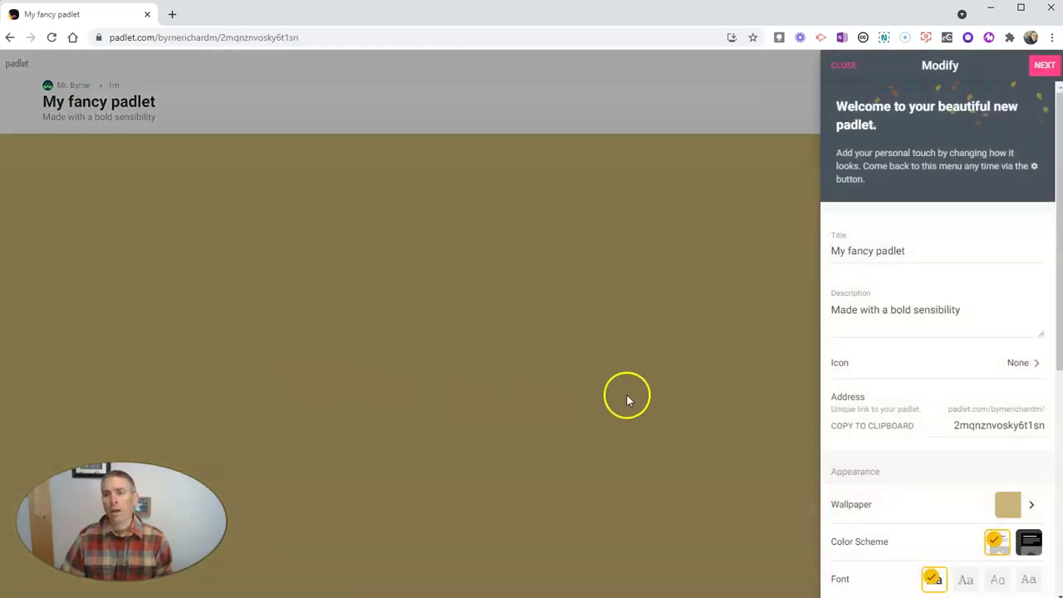
click(916, 254)
triple_click(917, 253)
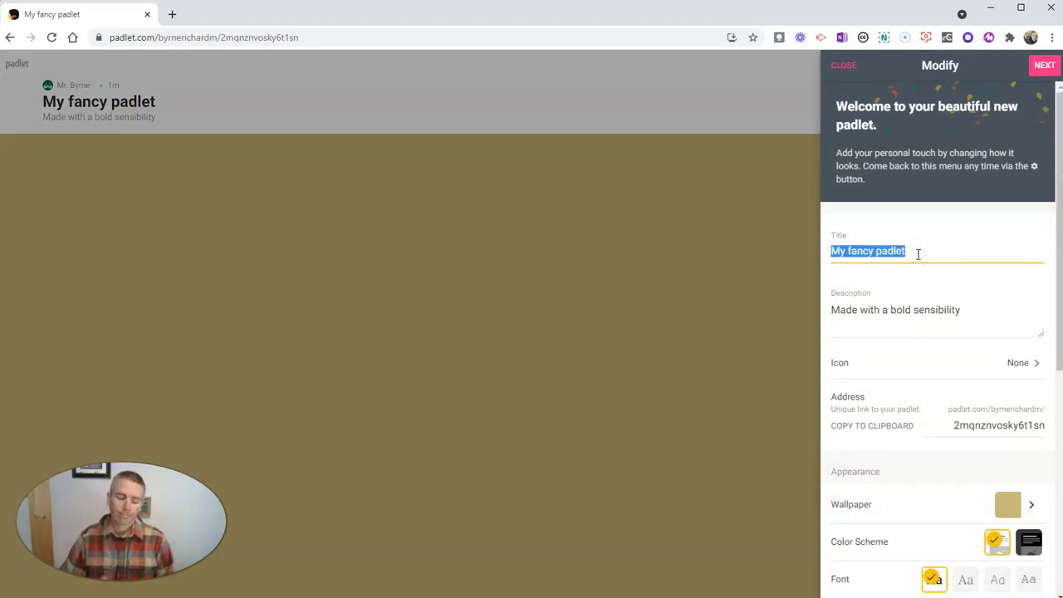
text(Thing)
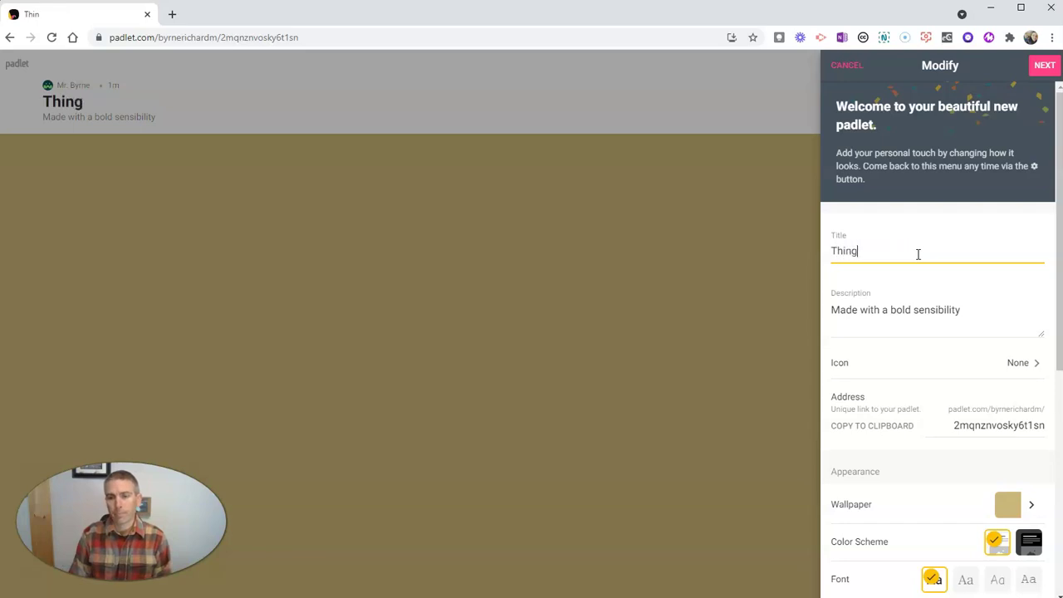
text(s to Talk About)
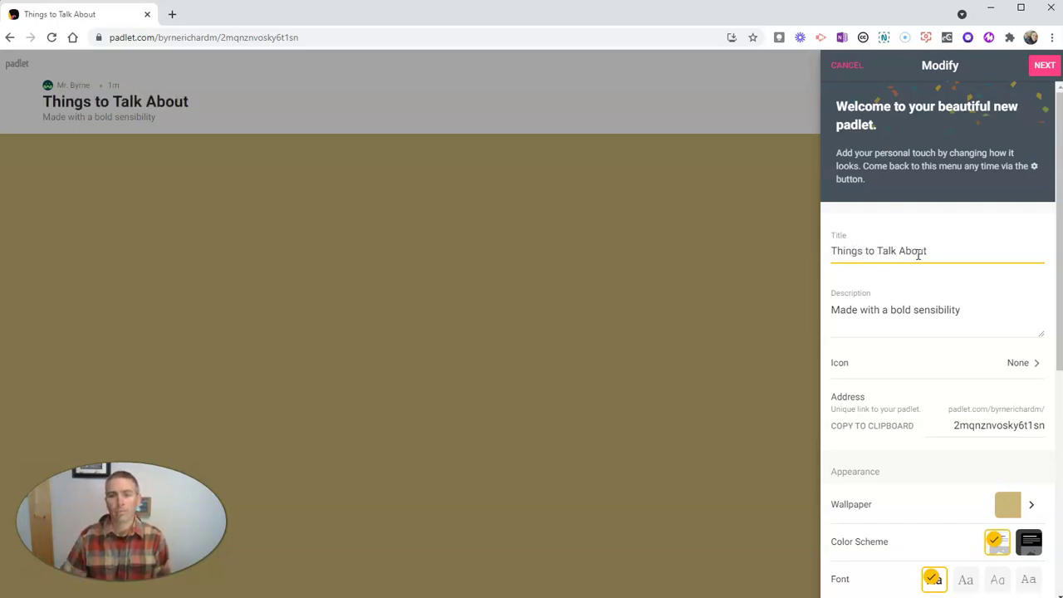
Replace the description with a sentence saying this is a collection of notes from the teacher and his students
click(924, 306)
triple_click(924, 307)
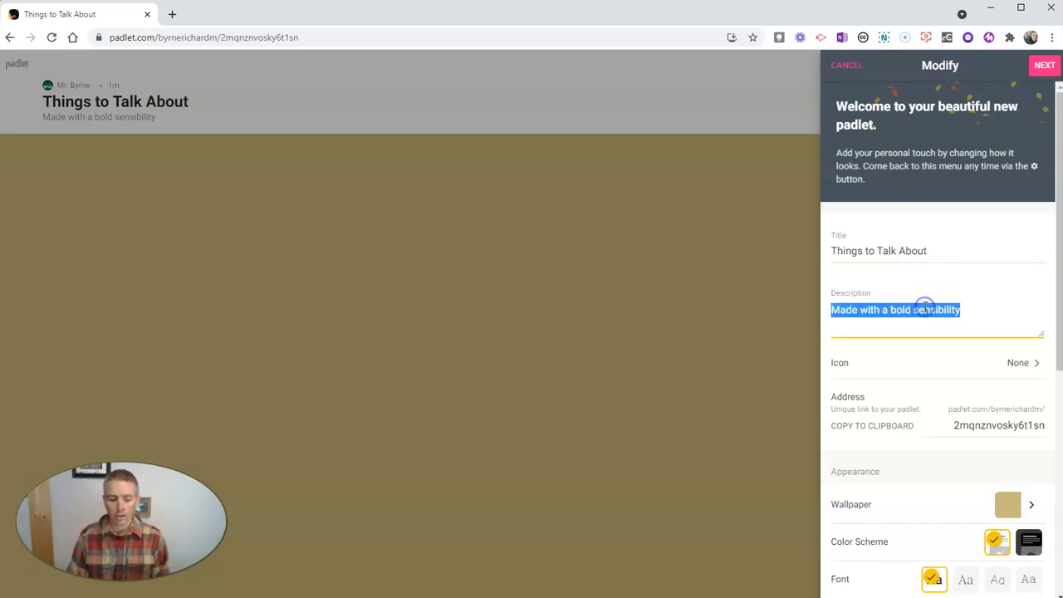
text(This is a collec)
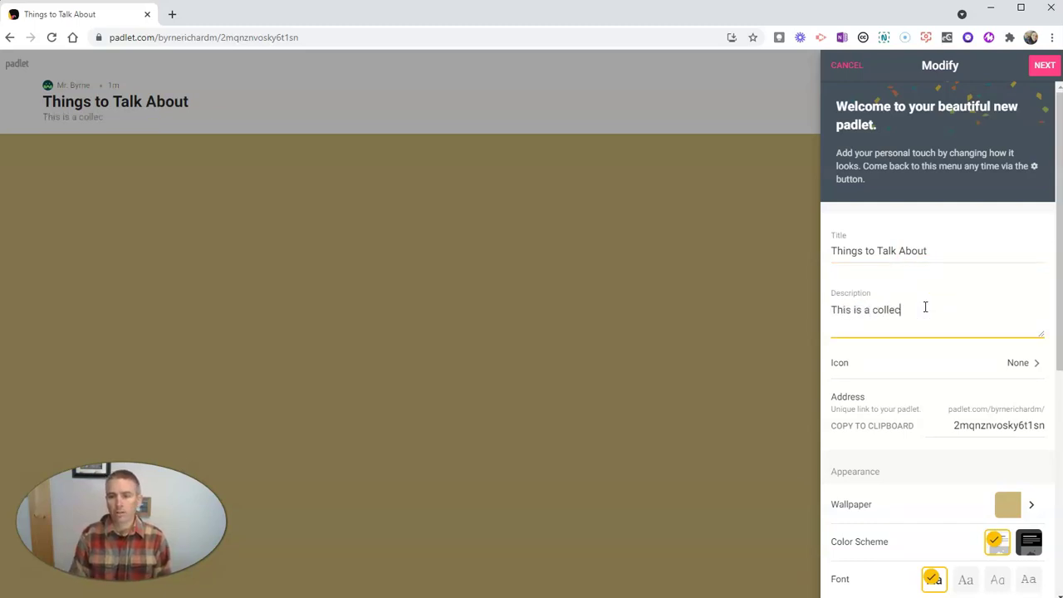
text(tion of notes f)
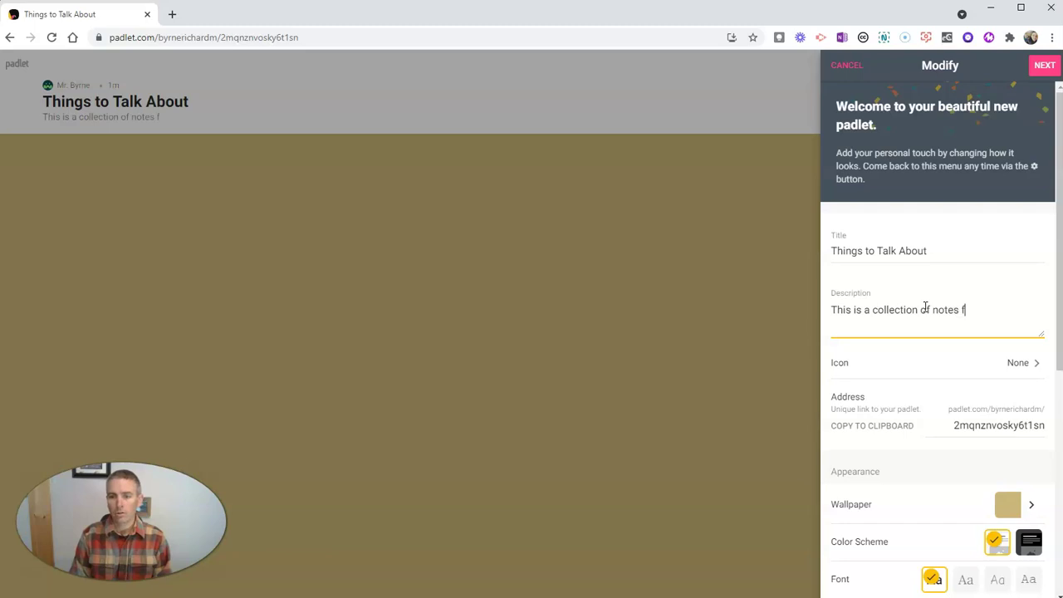
text(rom Mr. Byrne a)
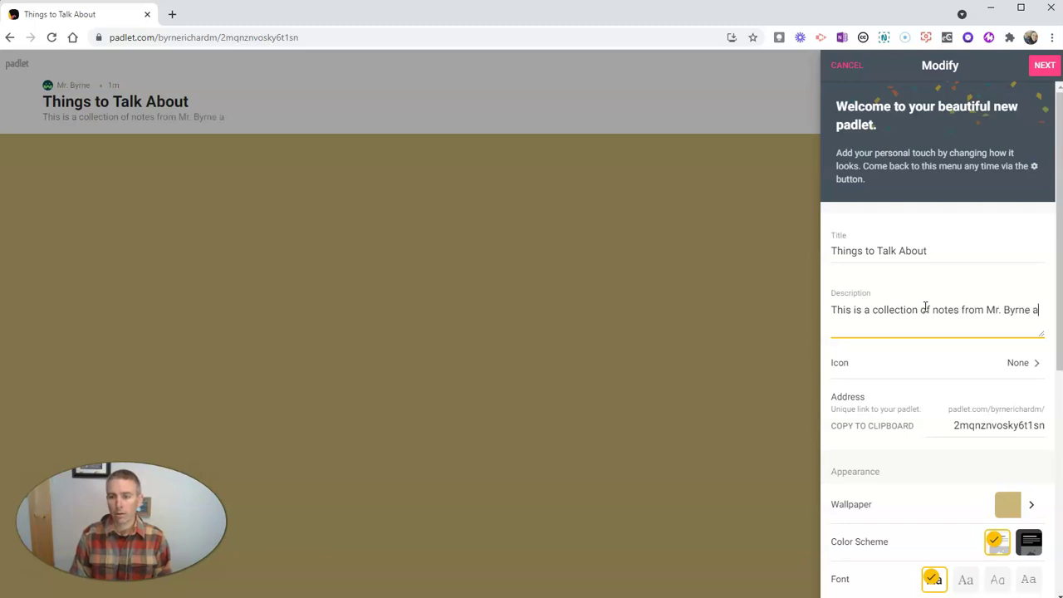
text(dn)
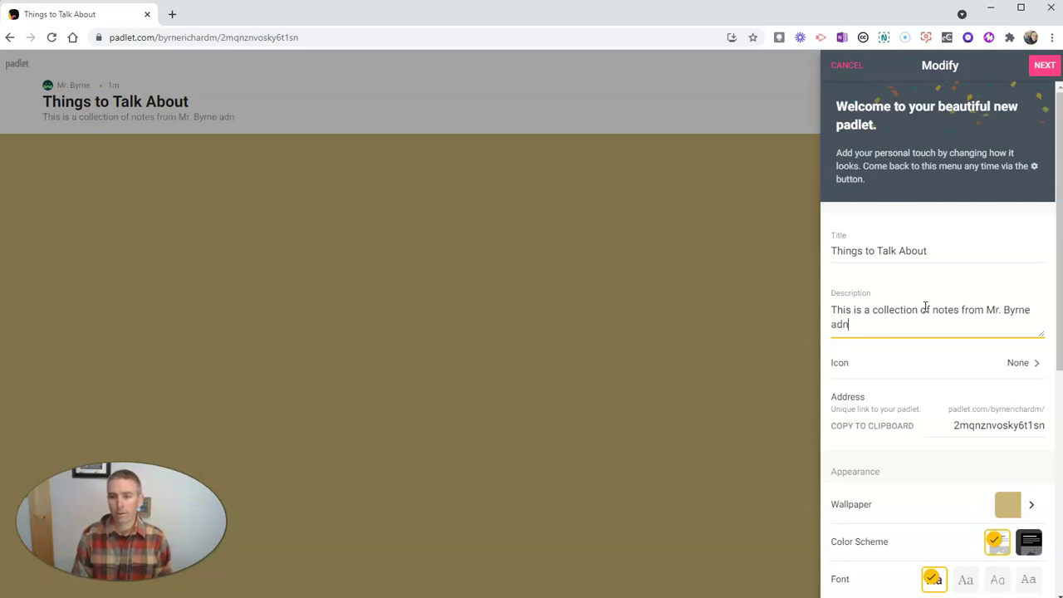
key(BackSpace)
key(BackSpace)
text(nd his s)
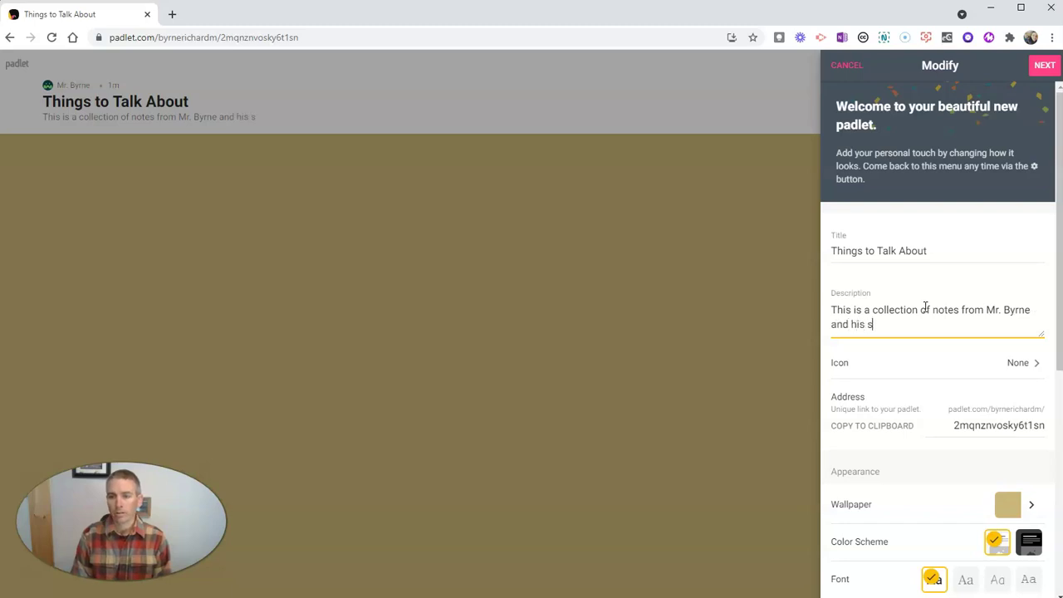
text(tudents.)
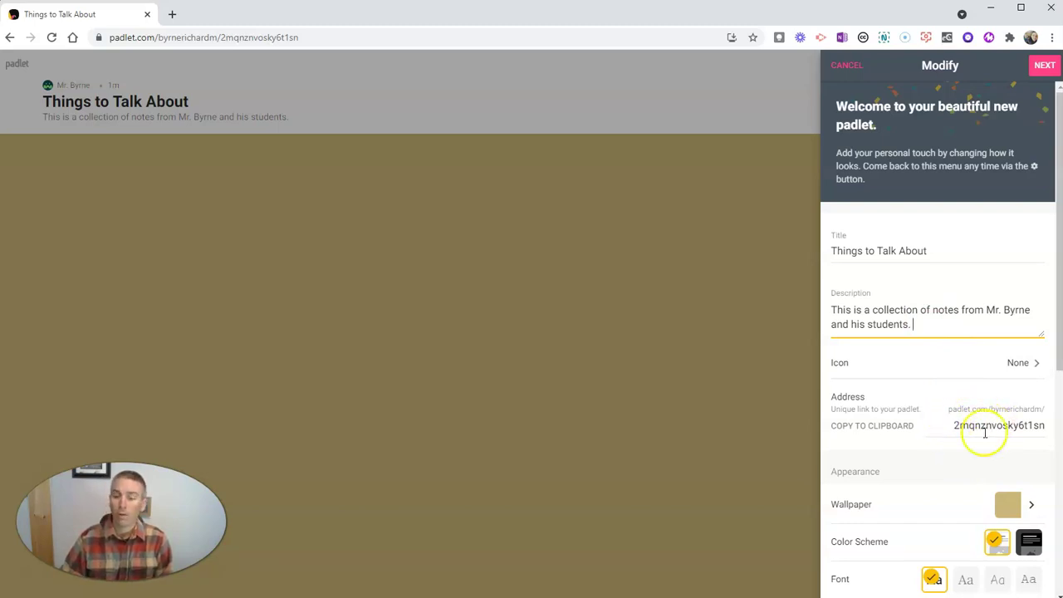
Upload the desktop picture 2012-10-06_17-16-37_735 as the padlet's own wallpaper
scroll(964, 434, down, 1)
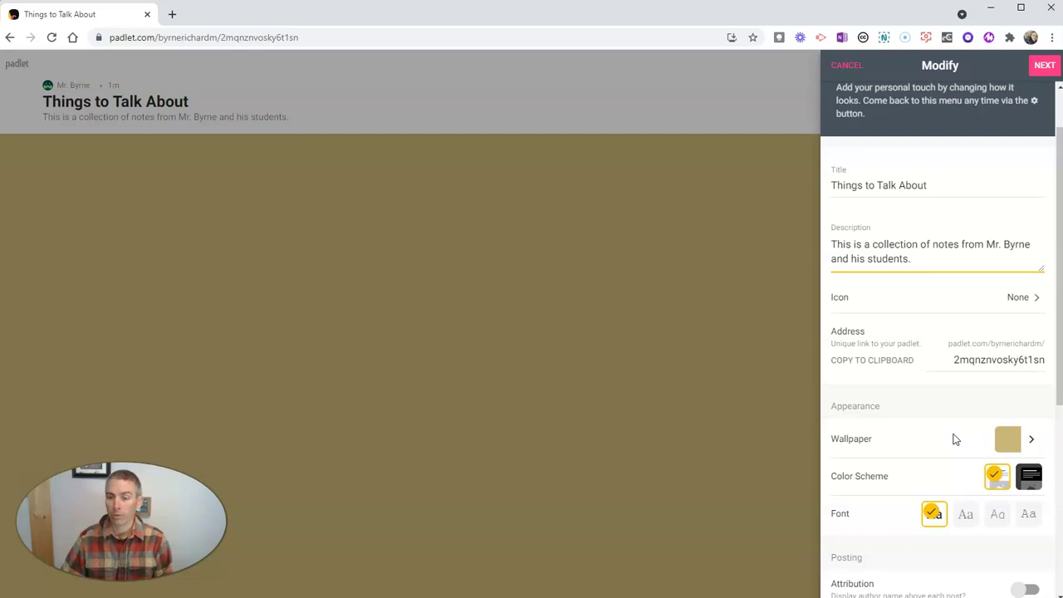
click(1008, 439)
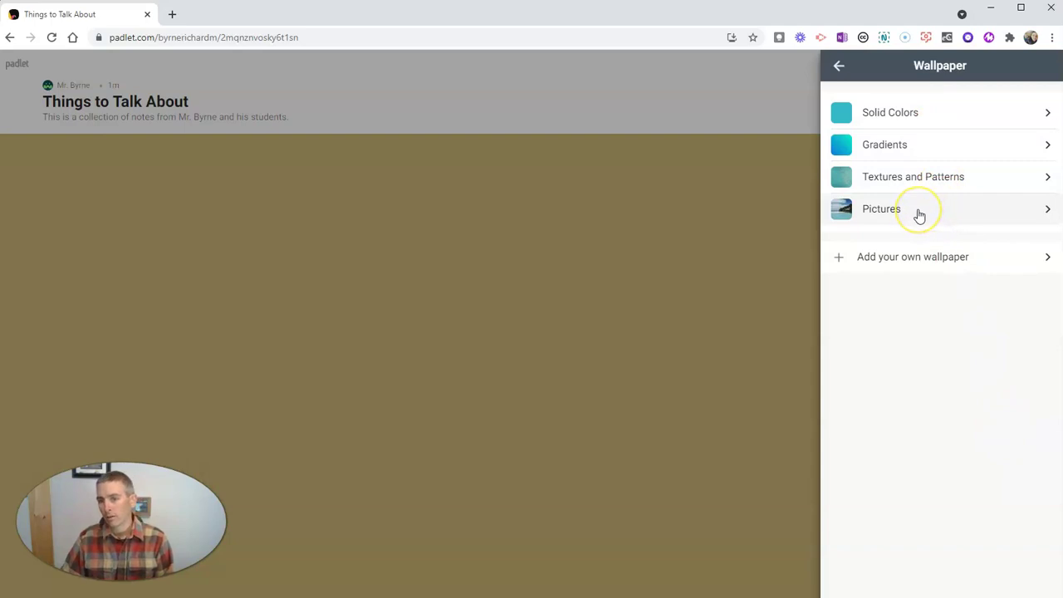
click(926, 259)
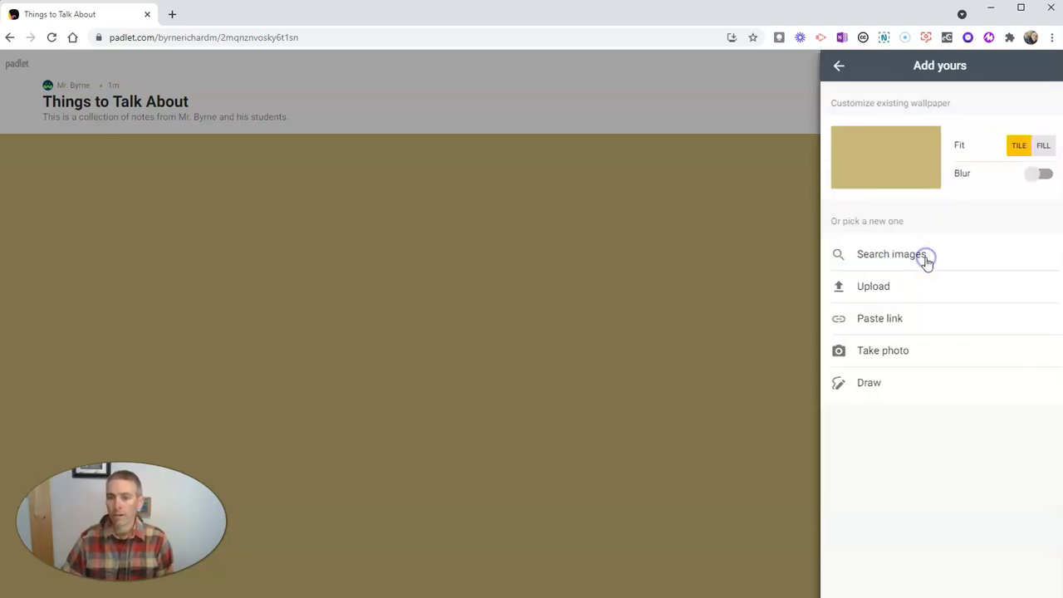
click(875, 286)
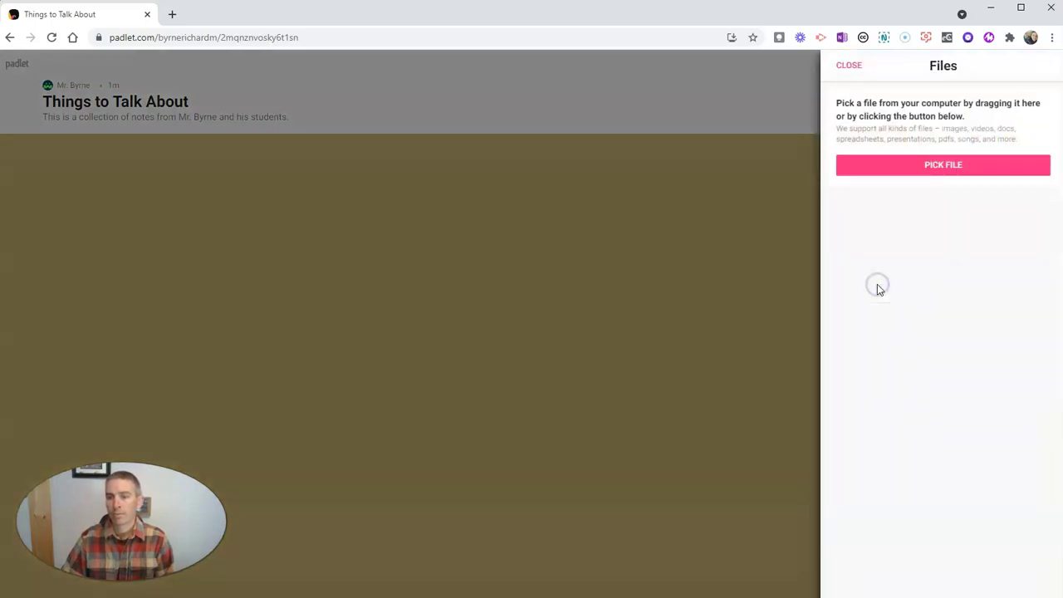
click(970, 166)
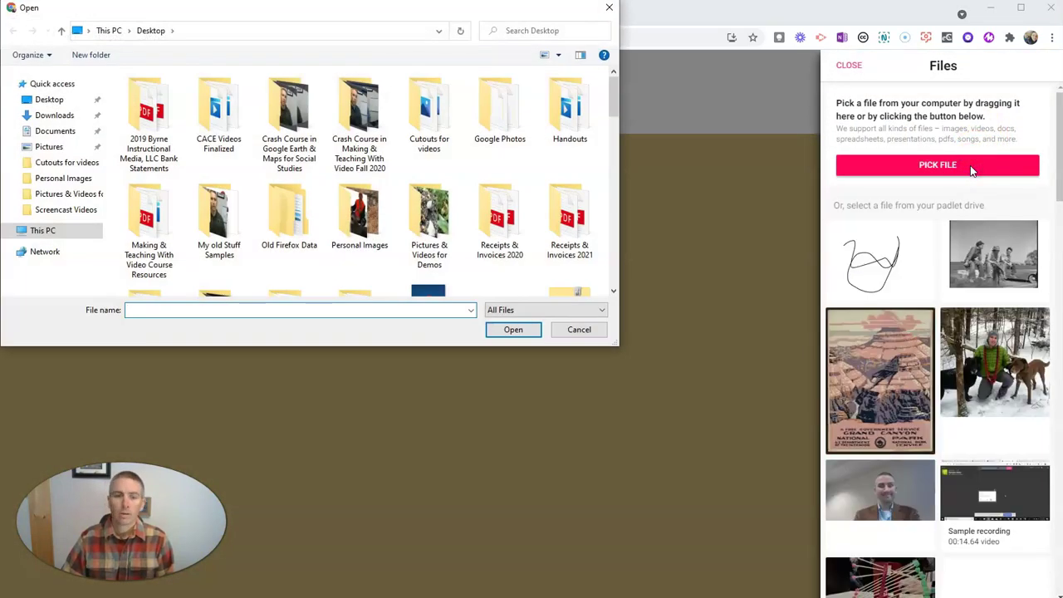
scroll(565, 138, down, 2)
click(499, 128)
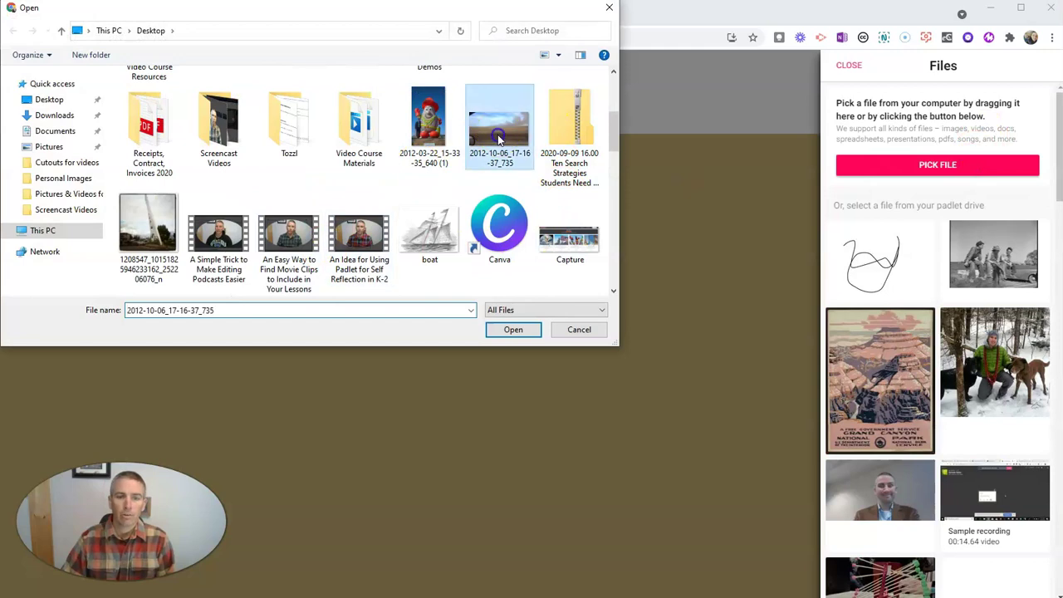
click(515, 332)
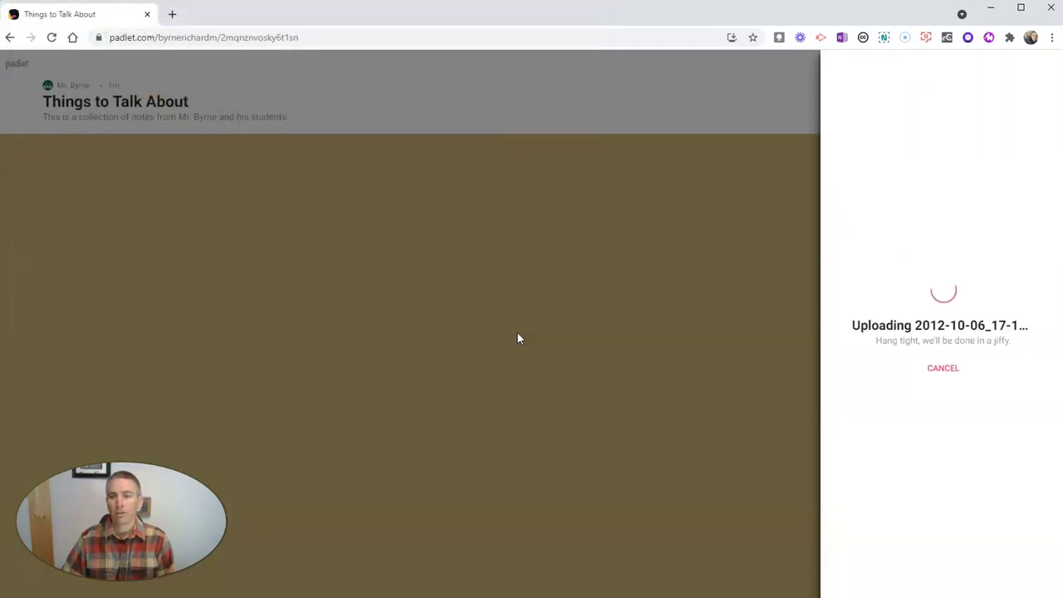
click(873, 407)
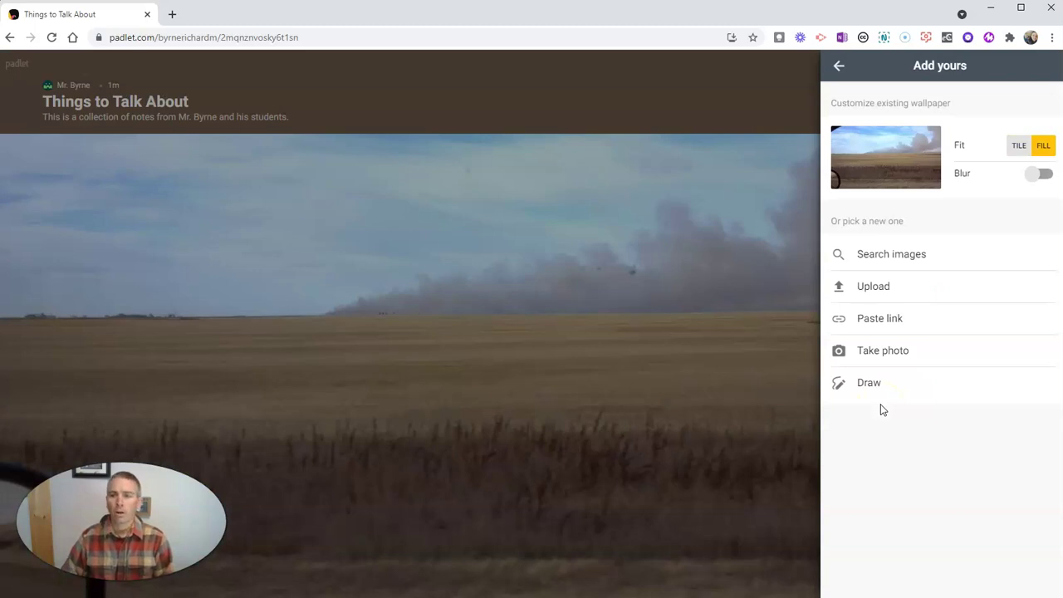
Try the Tile fit and the Blur effect on the picture wallpaper, going back to Fill without blur
click(1018, 150)
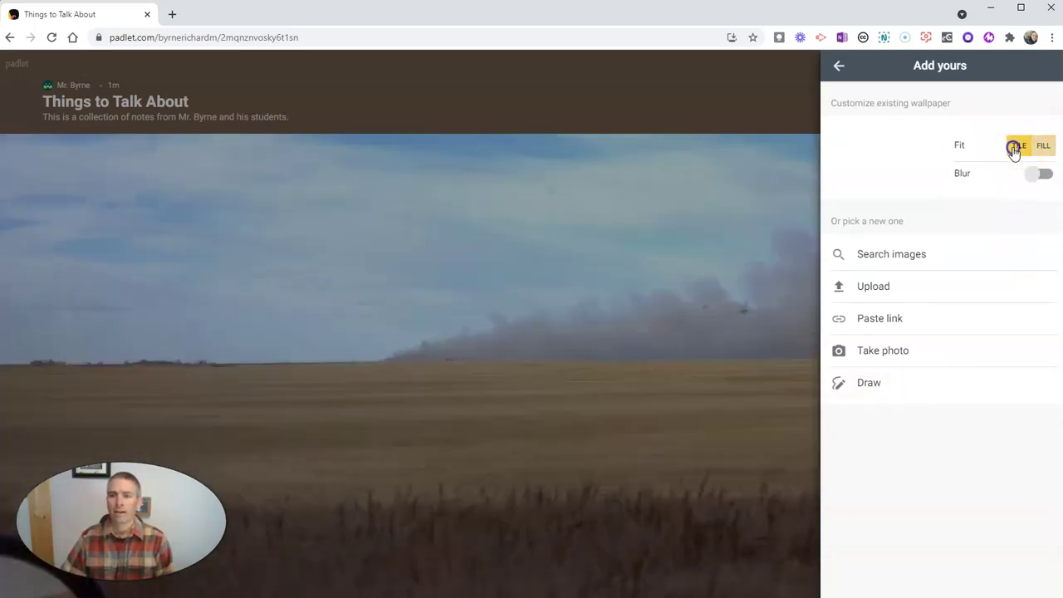
click(1042, 147)
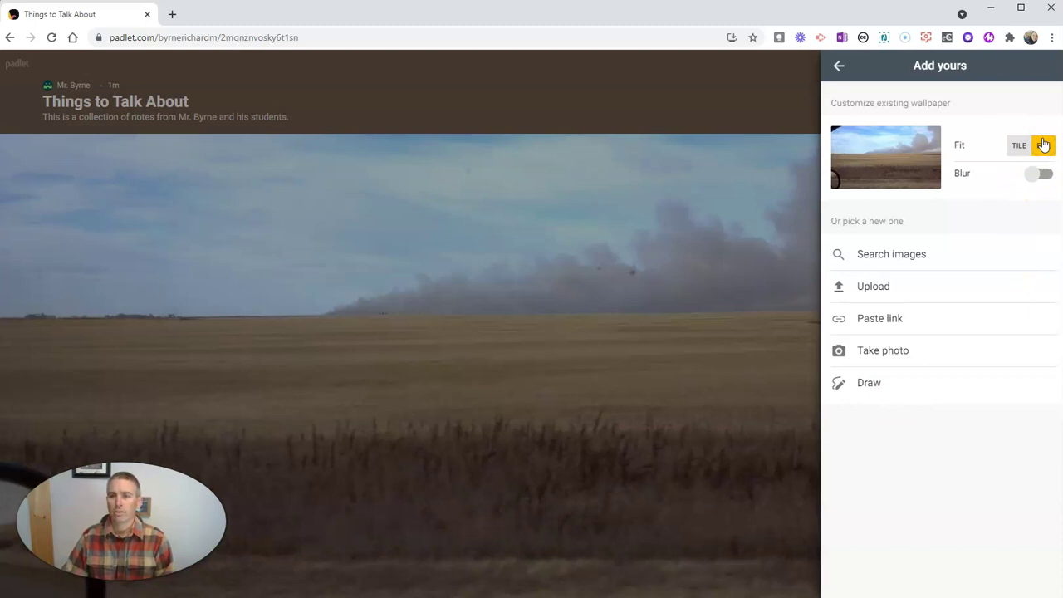
click(1044, 174)
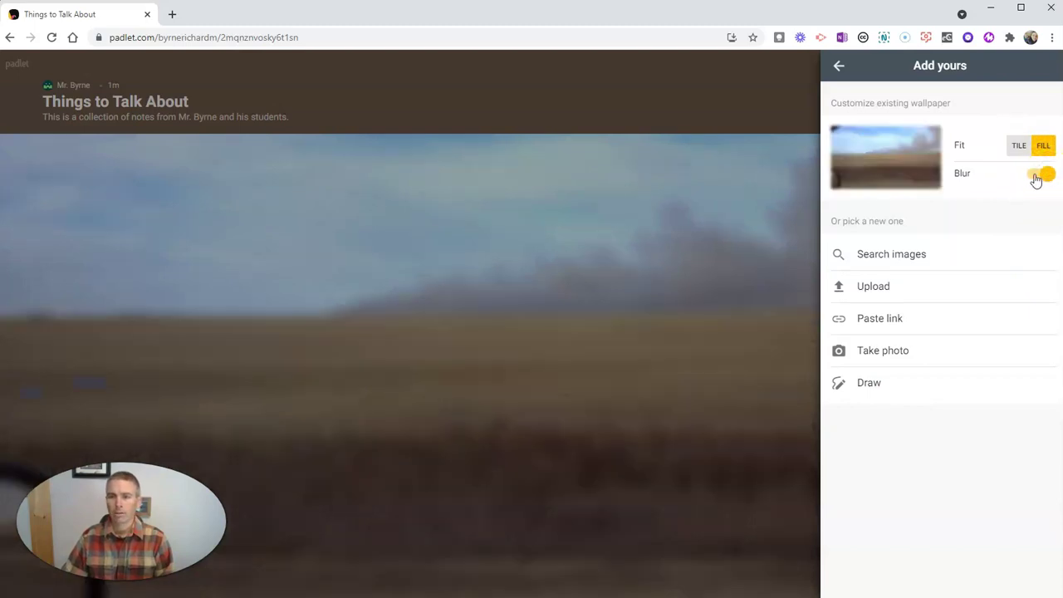
click(1031, 175)
click(837, 67)
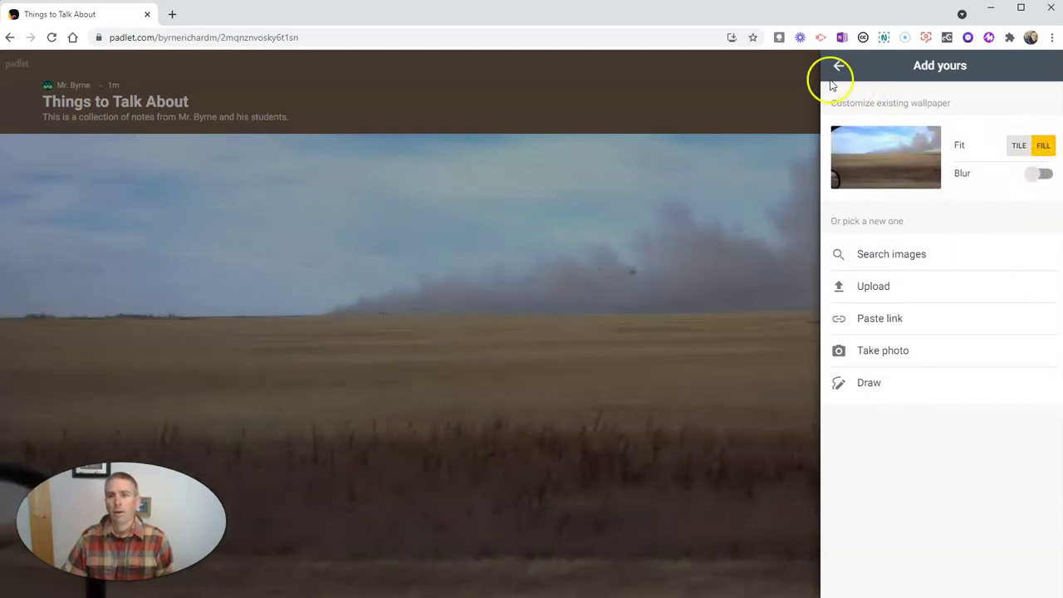
Try the maroon and the brown solid colors as wallpaper
click(912, 122)
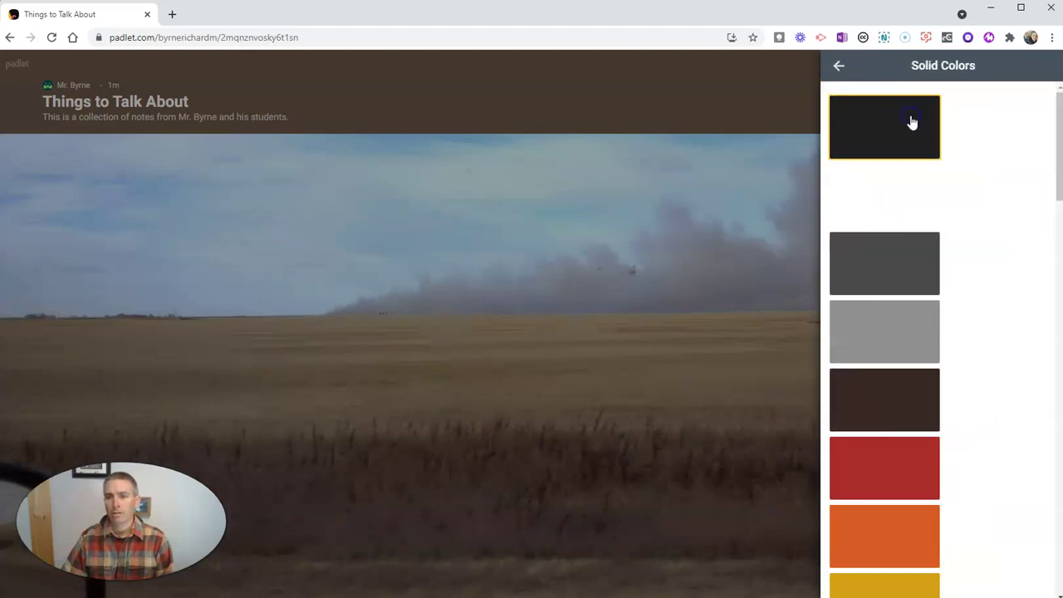
scroll(923, 304, down, 5)
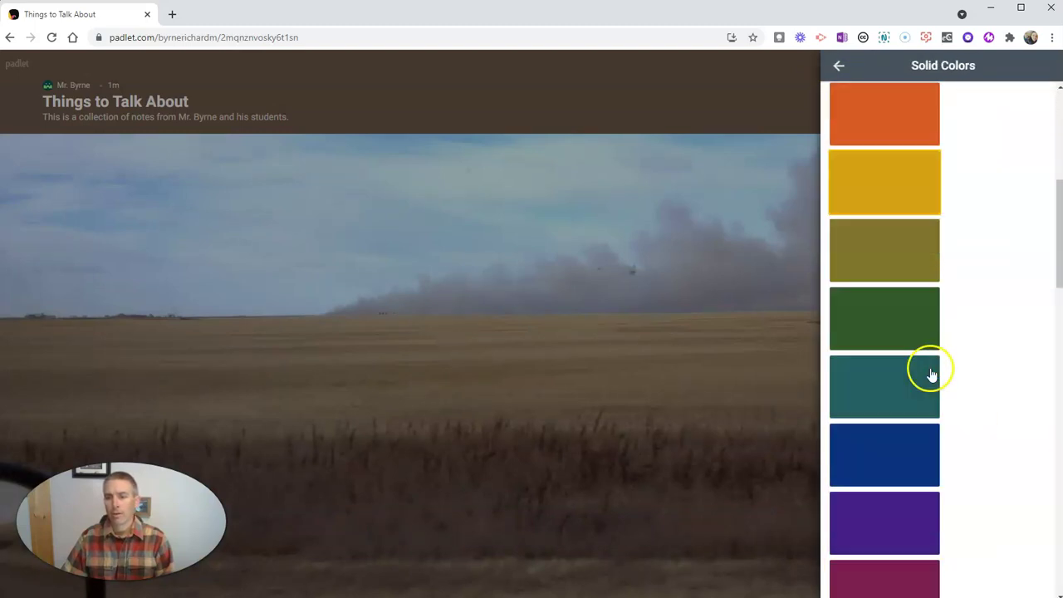
scroll(928, 446, down, 2)
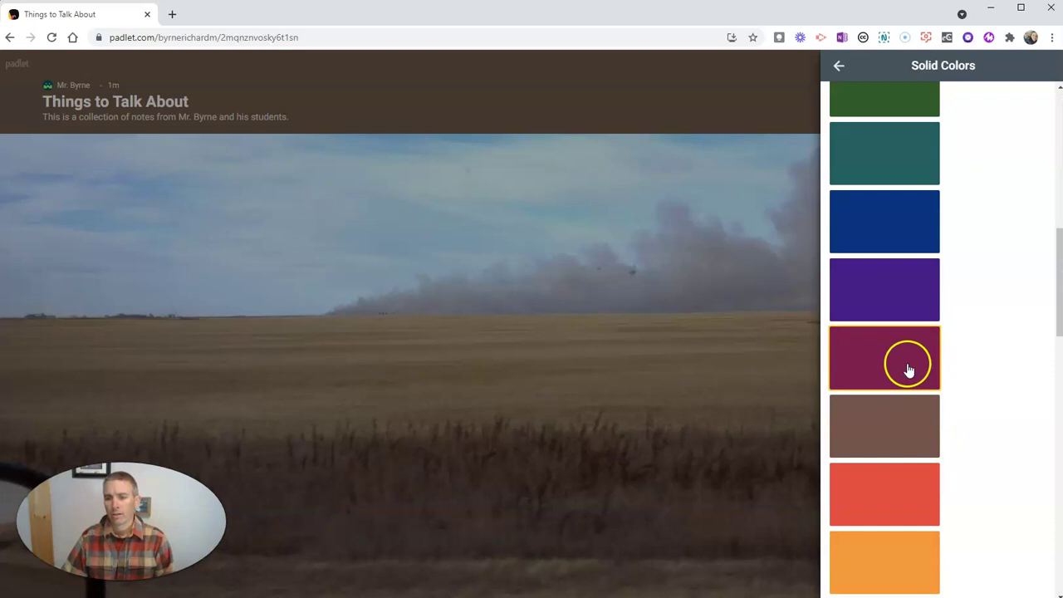
click(909, 370)
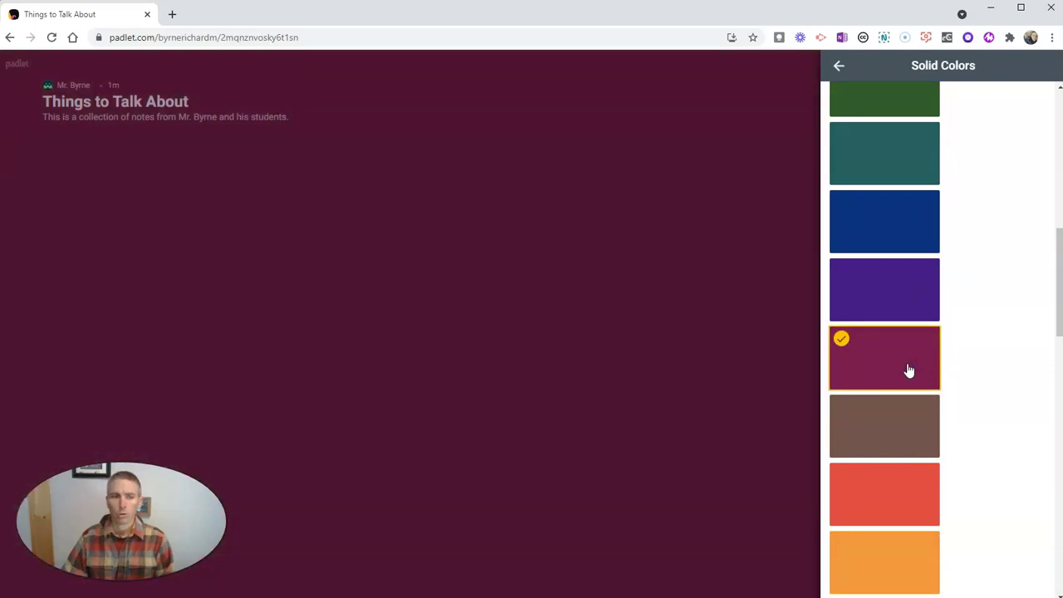
scroll(908, 371, down, 1)
click(905, 372)
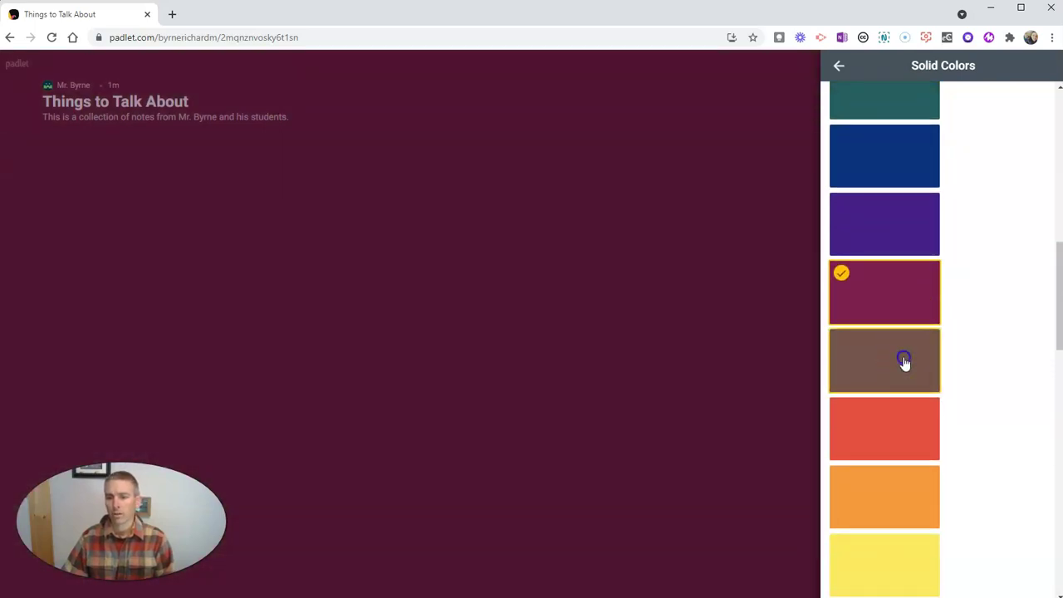
Set the wallpaper to the medium green solid color and return to the padlet's main settings
scroll(904, 382, down, 3)
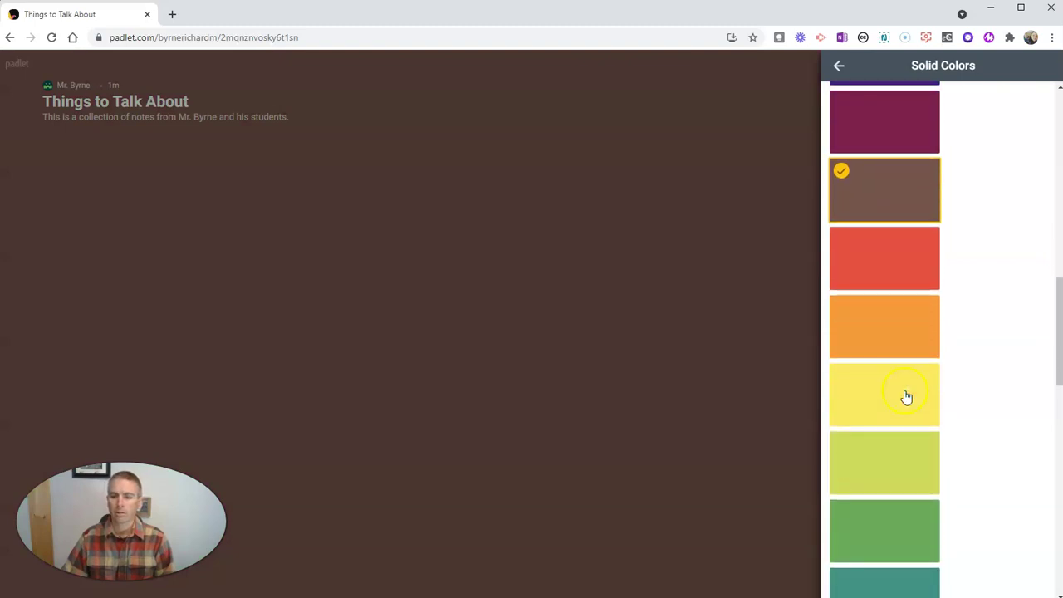
click(900, 315)
click(904, 511)
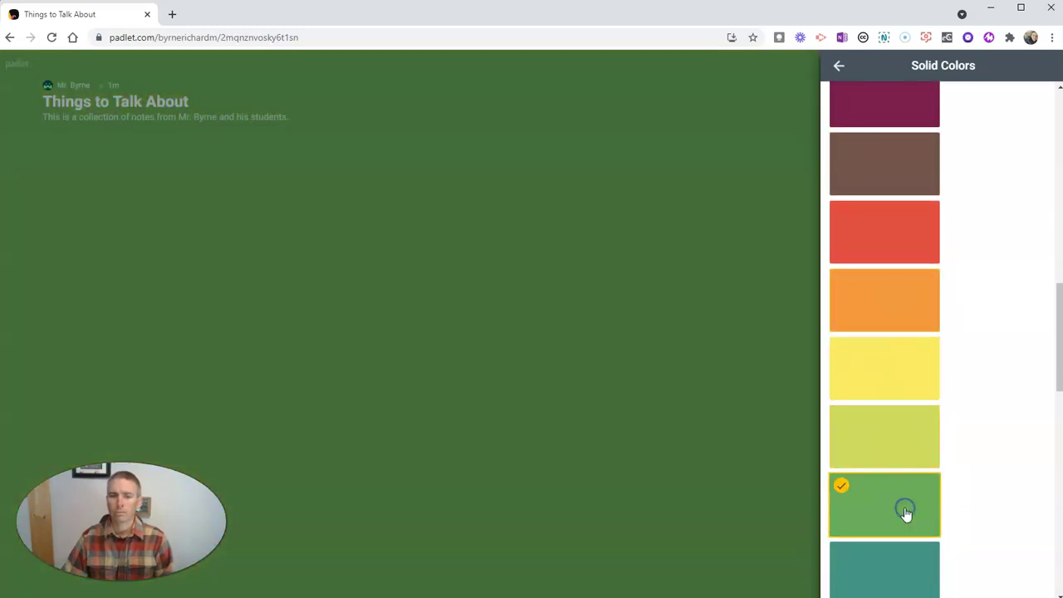
click(839, 68)
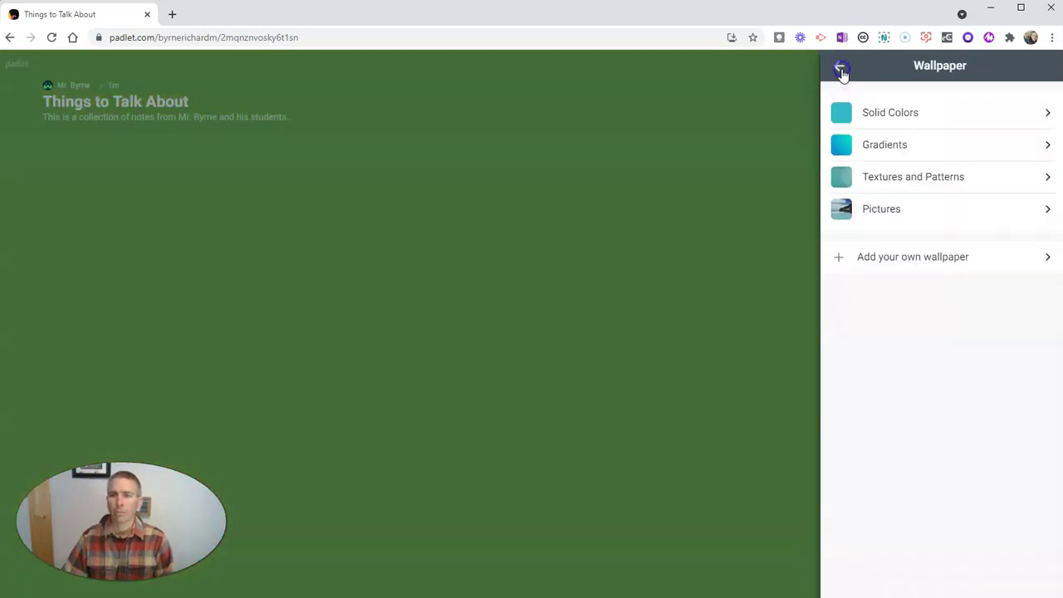
click(840, 68)
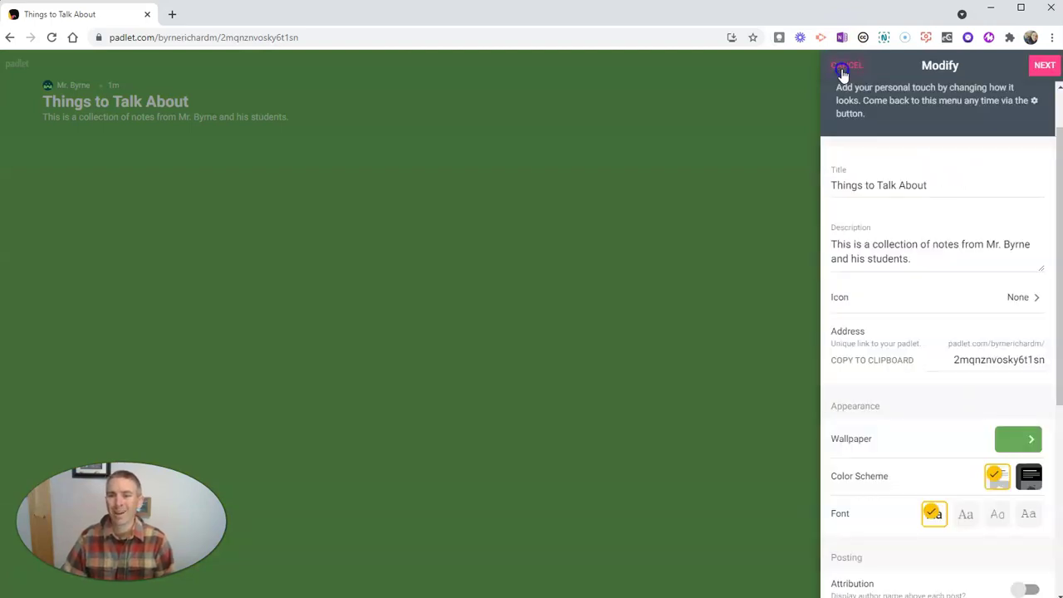
Switch the padlet's color scheme to dark
scroll(984, 384, down, 1)
scroll(985, 384, down, 2)
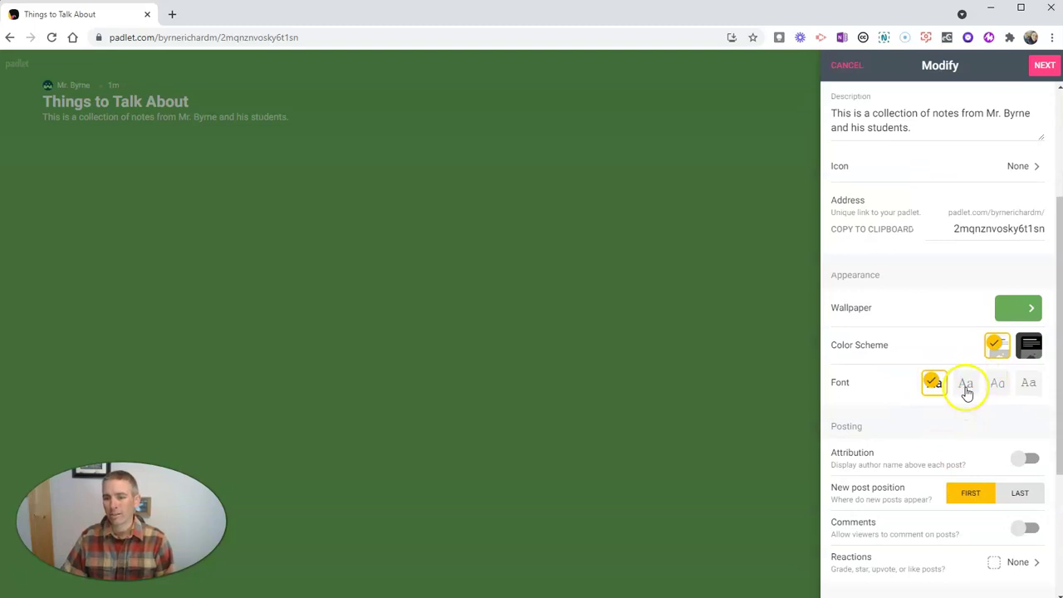
click(1029, 347)
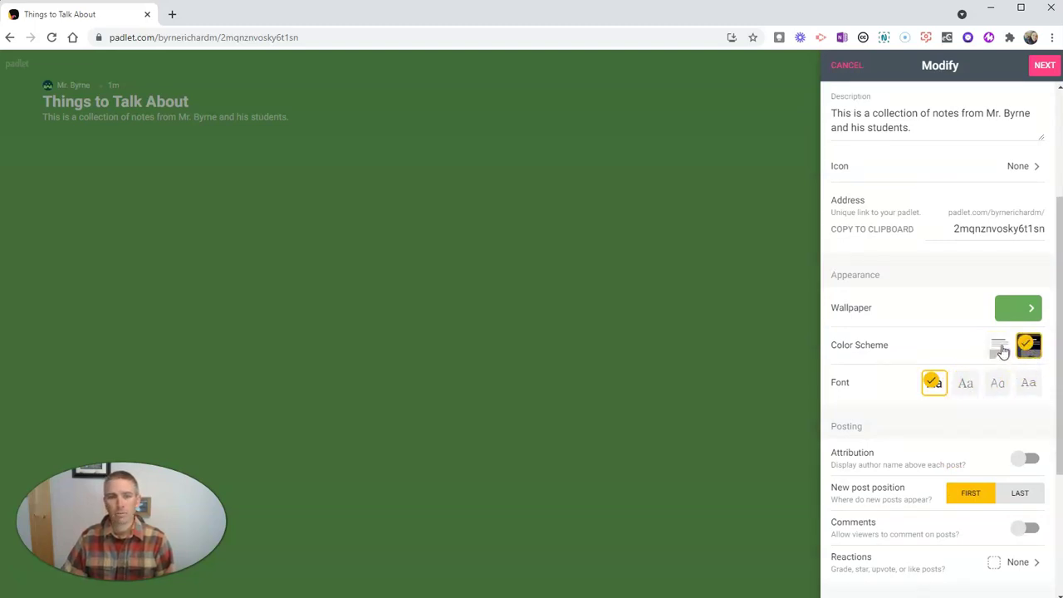
Set the padlet's color scheme back to light and turn on attribution so author names display above posts
click(1001, 348)
scroll(978, 430, down, 2)
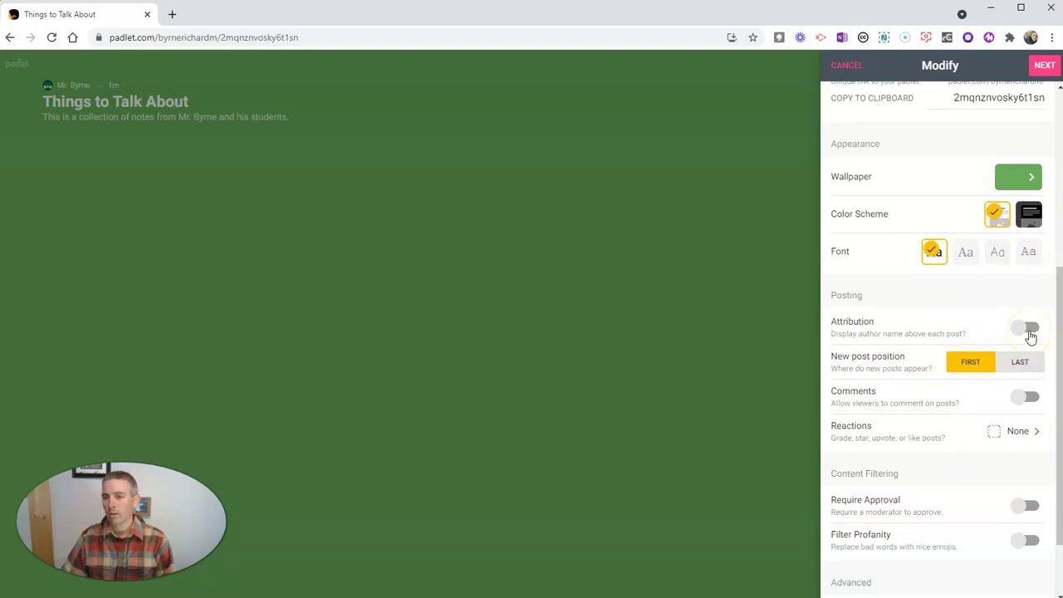
click(1027, 331)
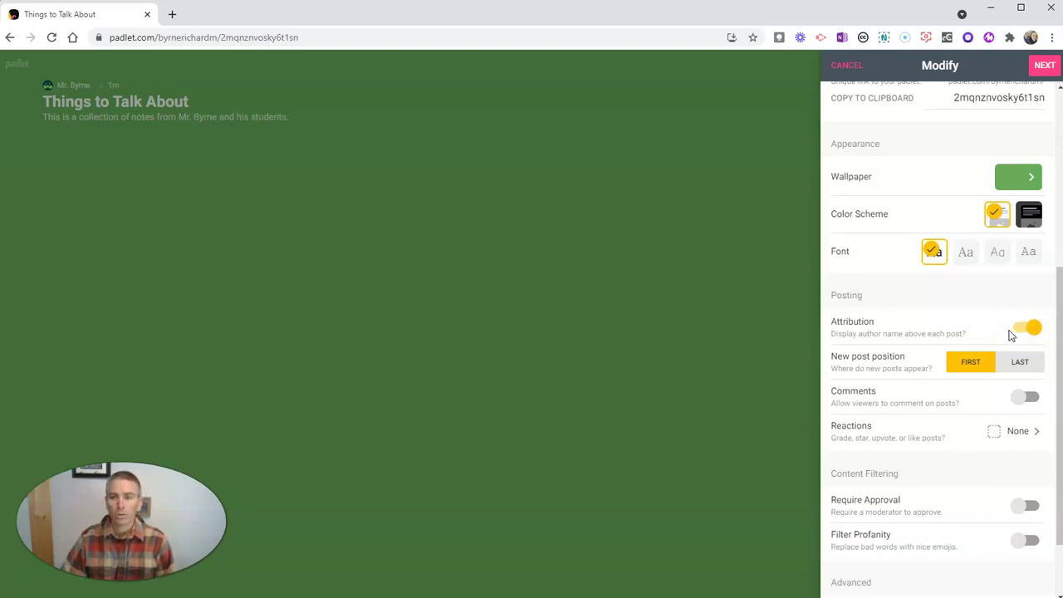
Try allowing viewers to comment on posts, and turn comments off again
scroll(908, 384, down, 1)
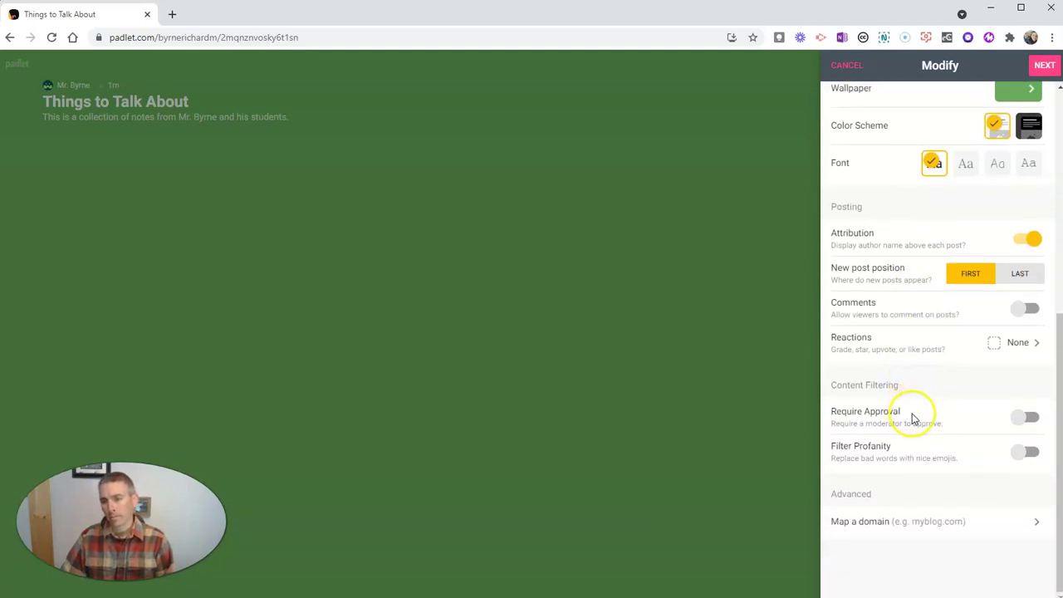
click(1025, 308)
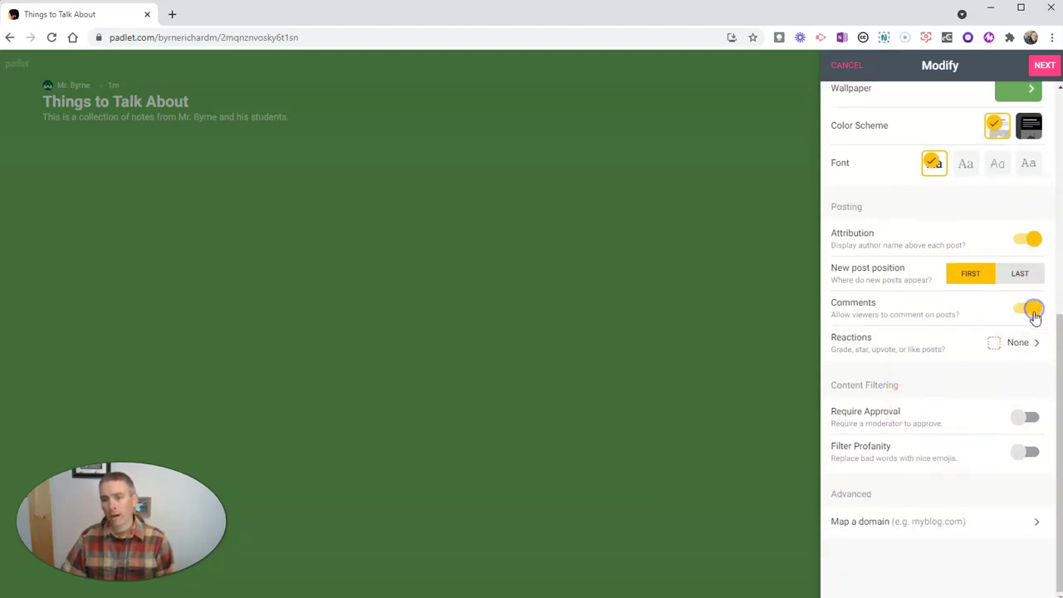
click(1018, 311)
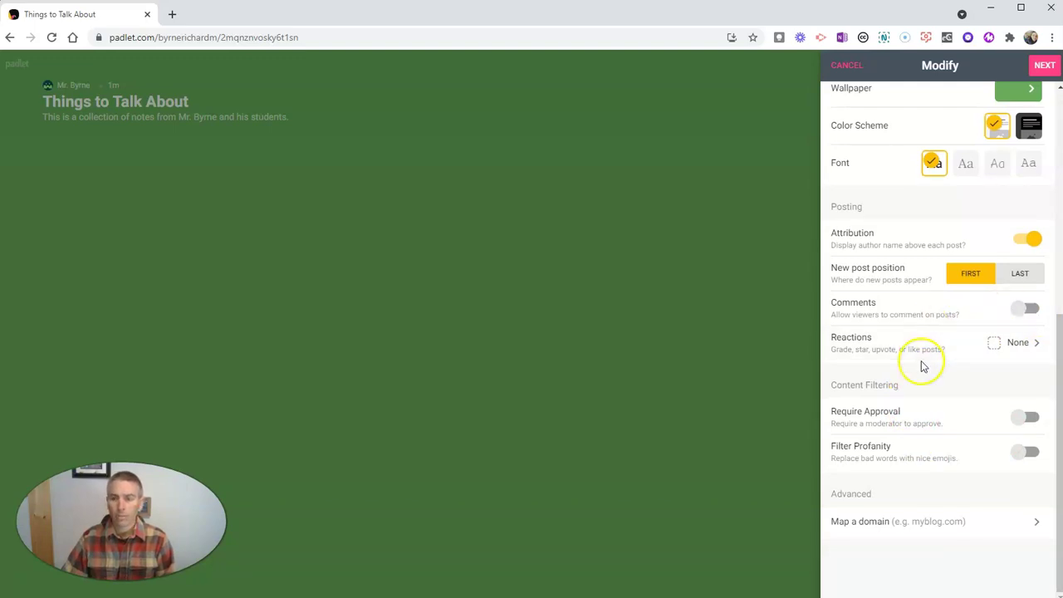
Set the post reactions to Like and return to the padlet's main settings
click(1026, 347)
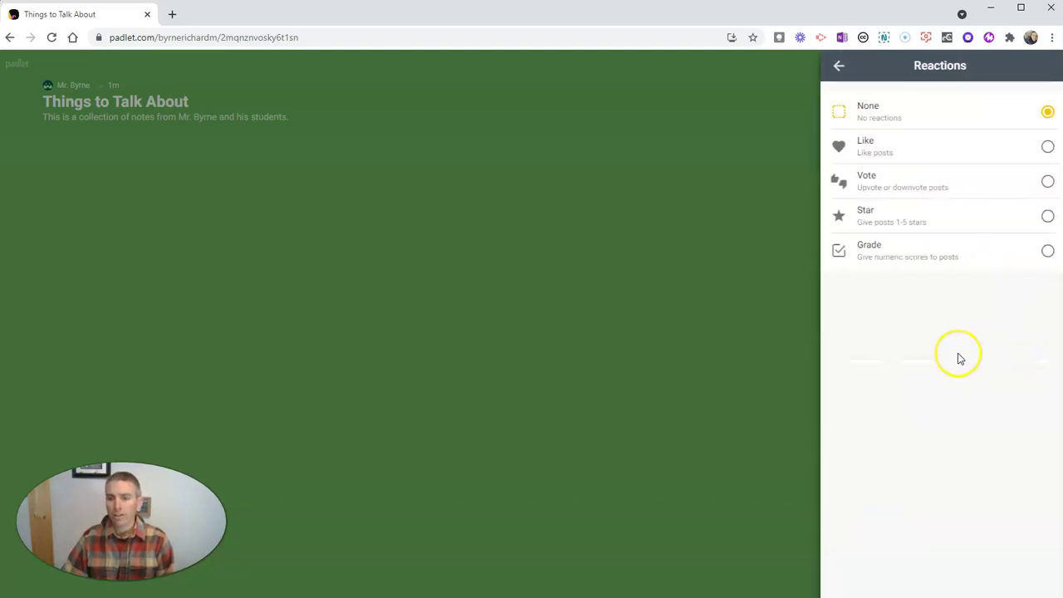
click(1046, 147)
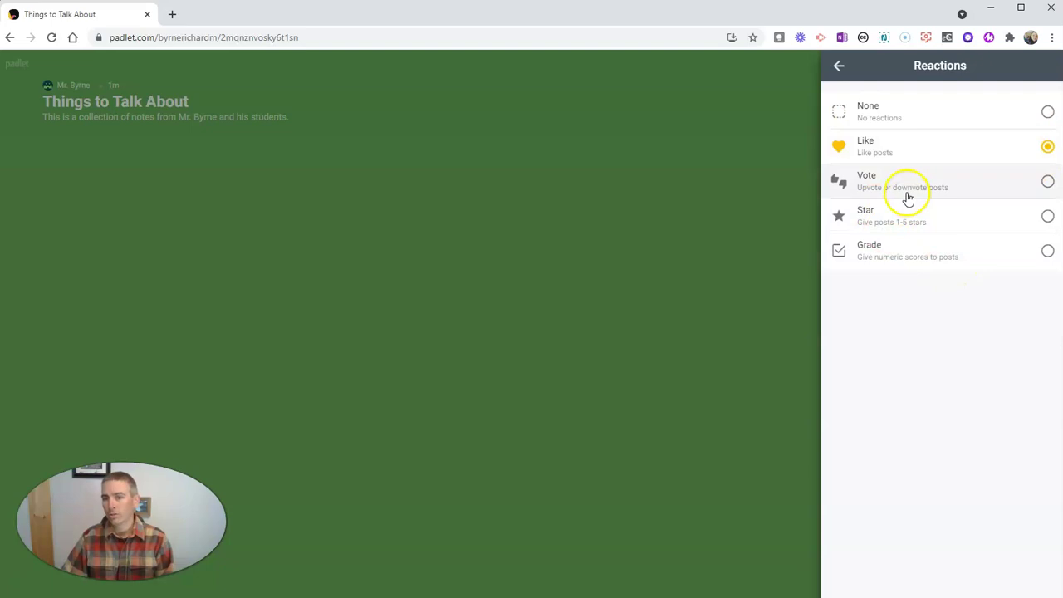
click(838, 66)
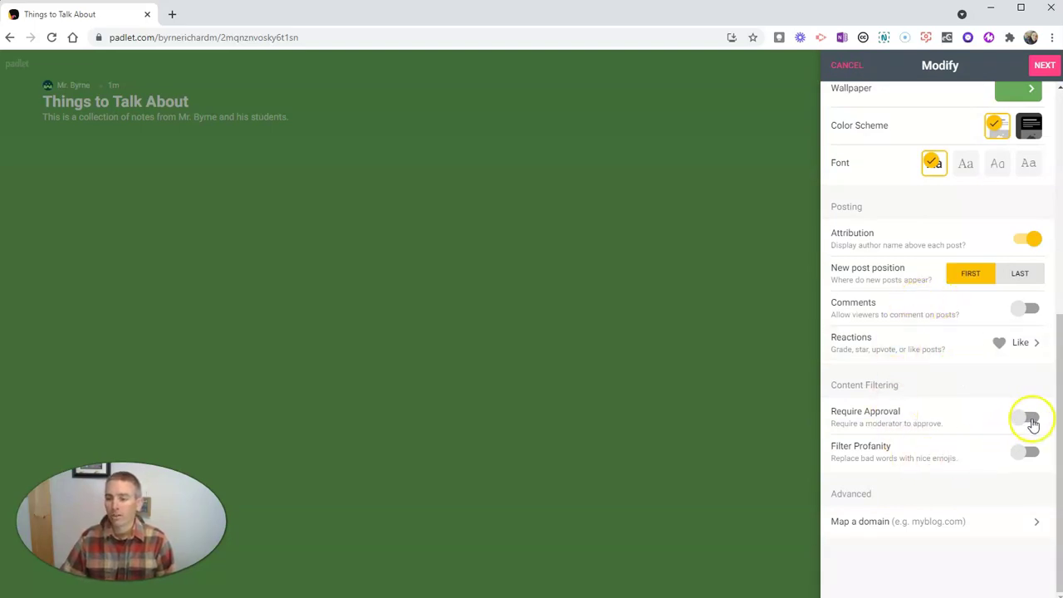
Require moderator approval for posts and enable the profanity filter
click(1030, 417)
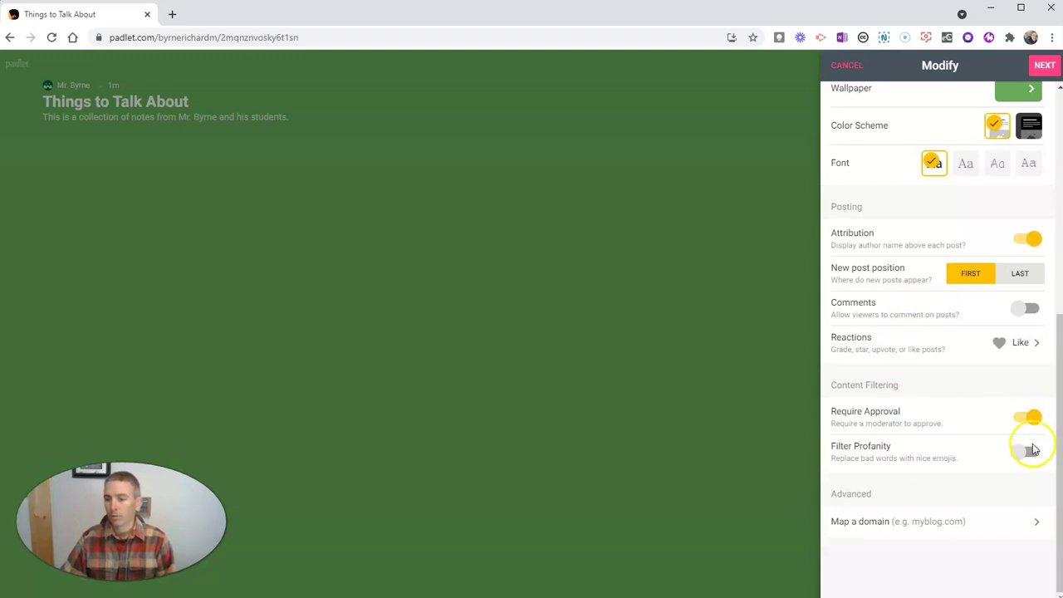
click(1031, 455)
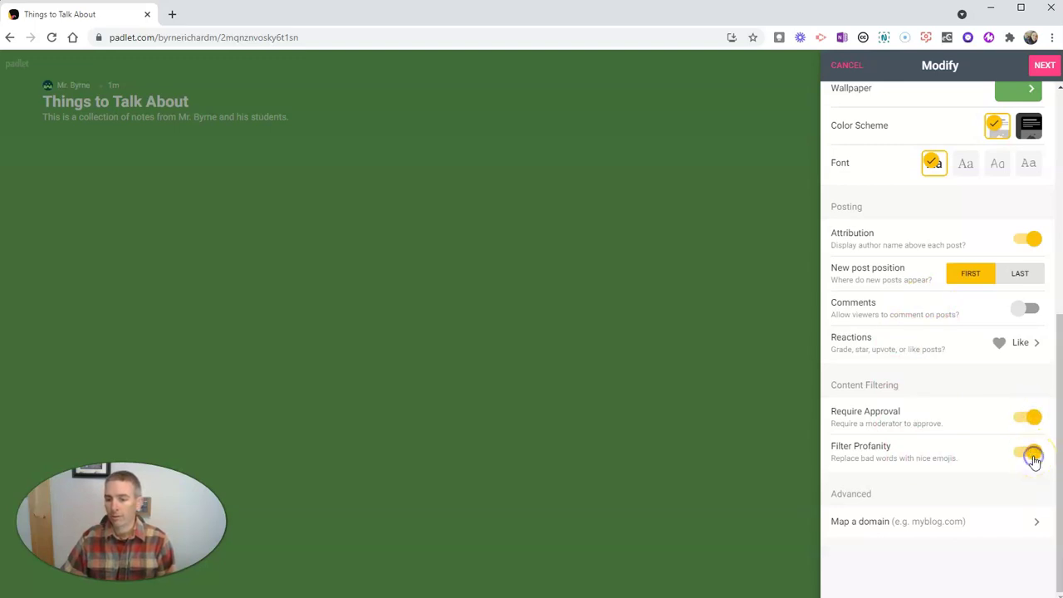
click(955, 435)
Look back over the padlet's settings, finish the setup and go to the board to start posting
scroll(955, 437, up, 1)
scroll(955, 436, up, 2)
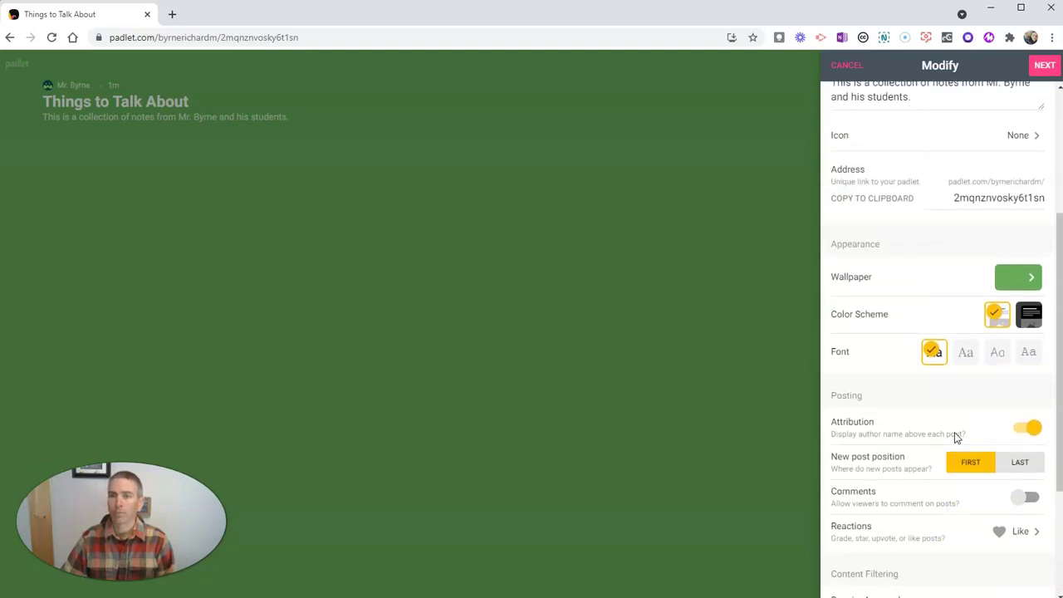
scroll(954, 432, down, 1)
scroll(954, 432, up, 1)
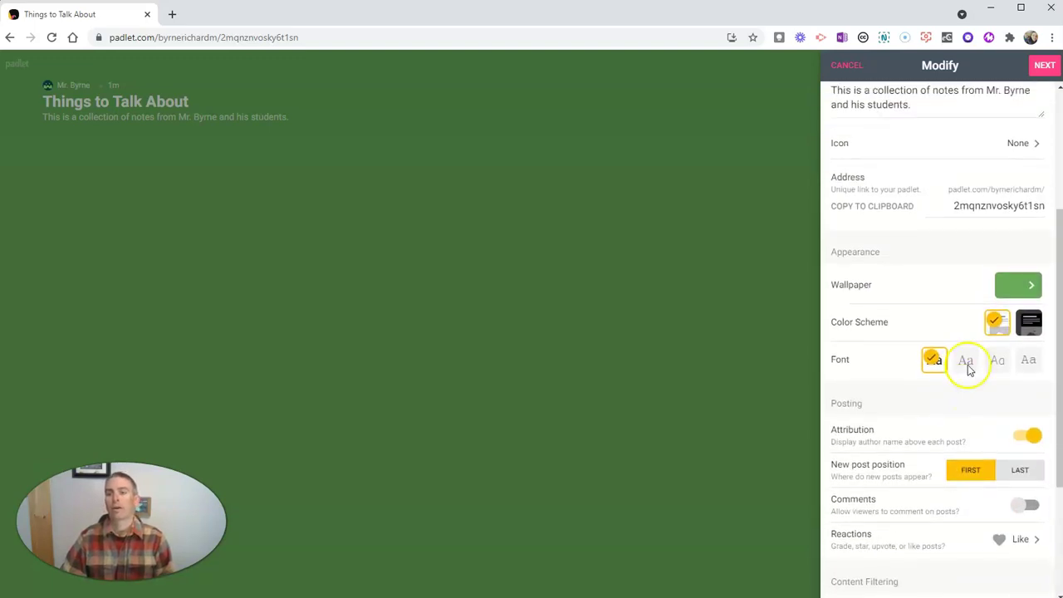
click(1041, 67)
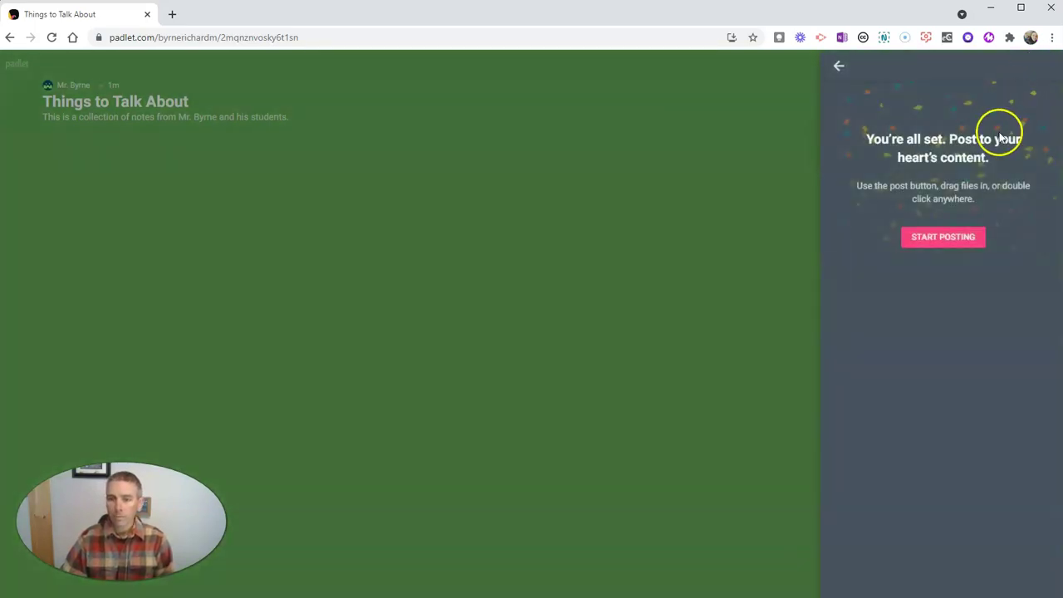
click(933, 240)
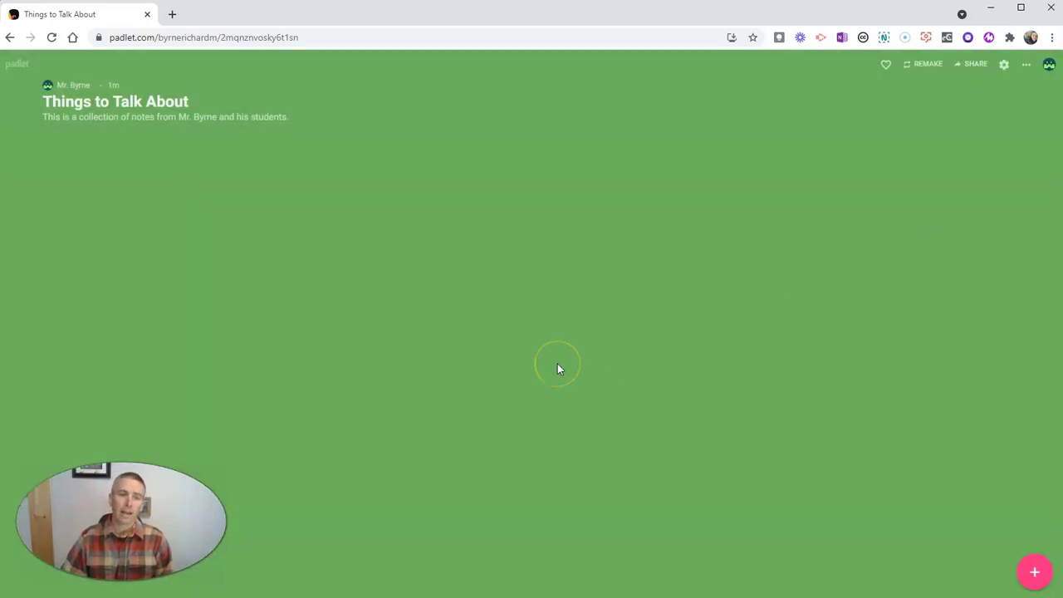
double_click(535, 297)
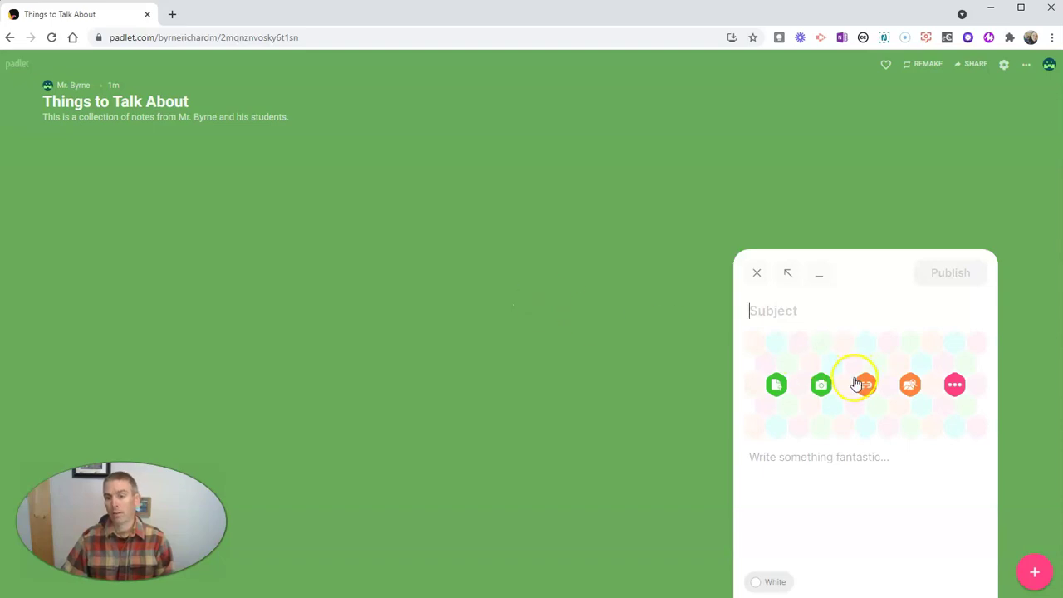
click(757, 279)
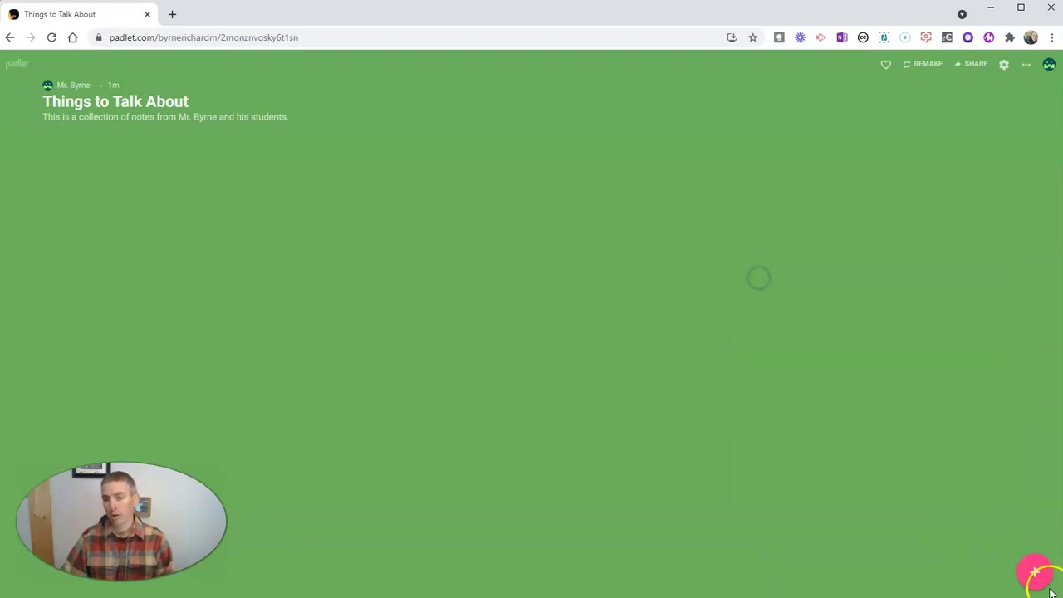
click(1037, 572)
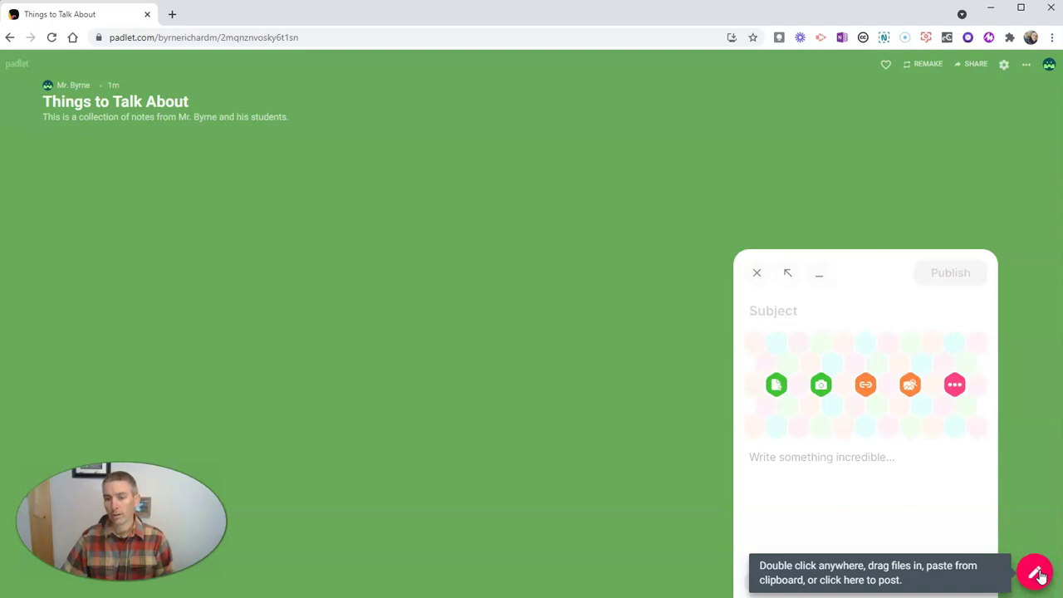
click(756, 275)
Draft a new post titled "Thought of the day" with the text "It's a good idea to start your day with a plan for the day."
double_click(419, 237)
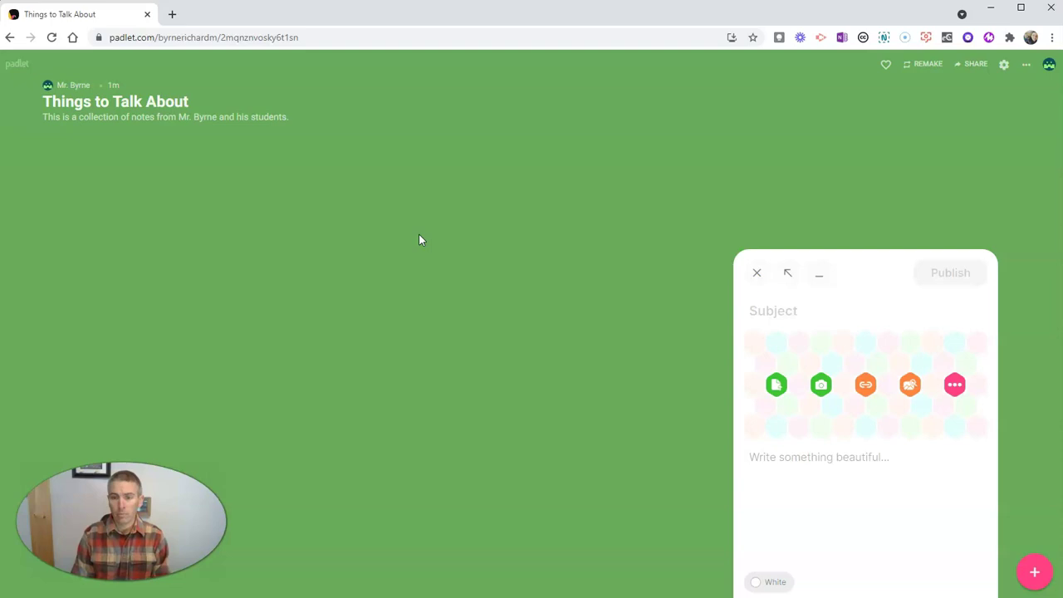
text(Thought of the day)
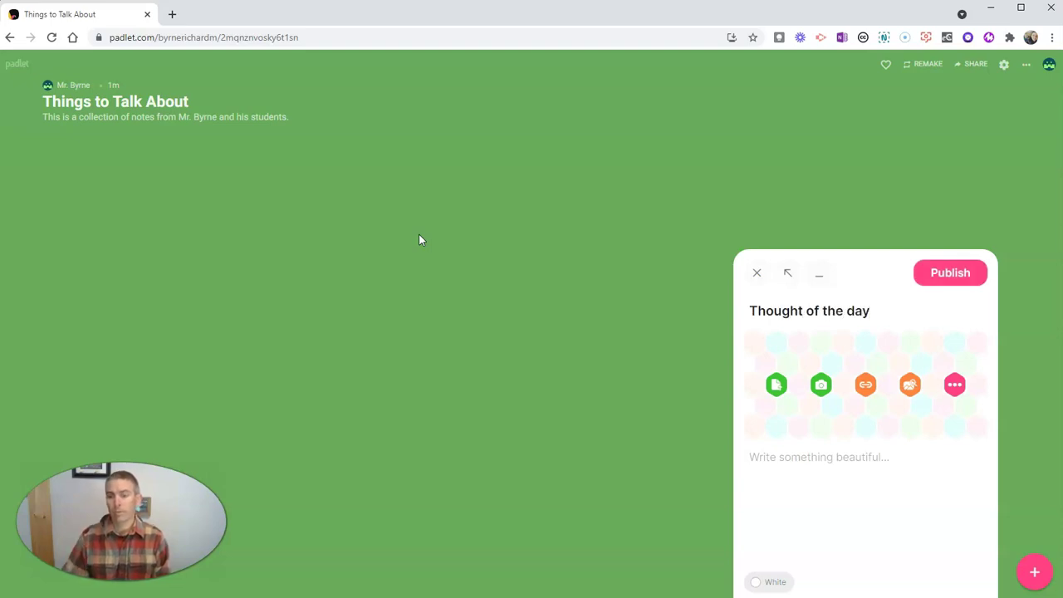
click(799, 455)
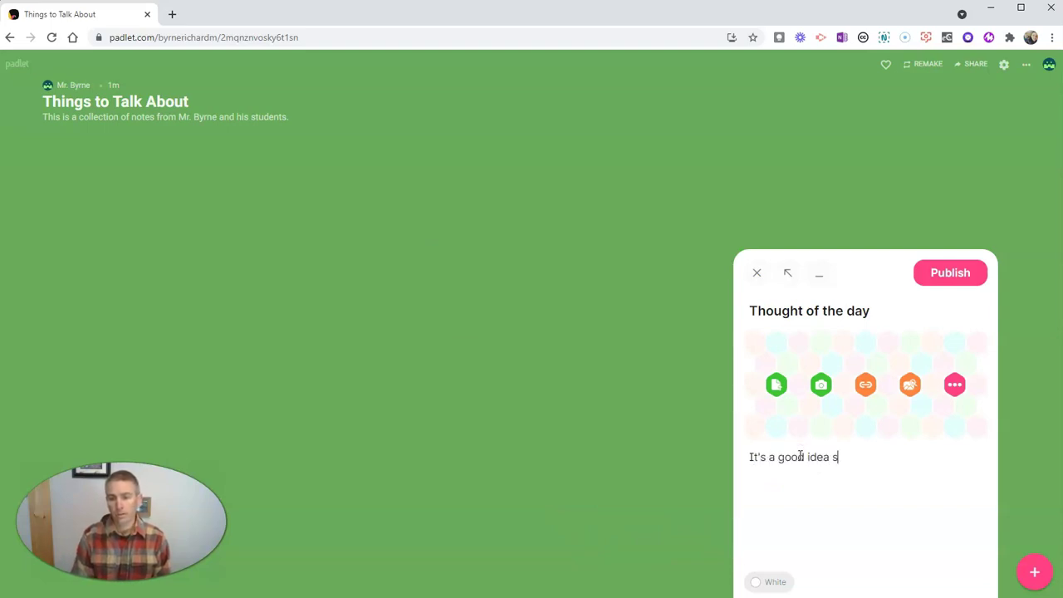
text(It's a good idea s)
key(BackSpace)
text(to start your day with)
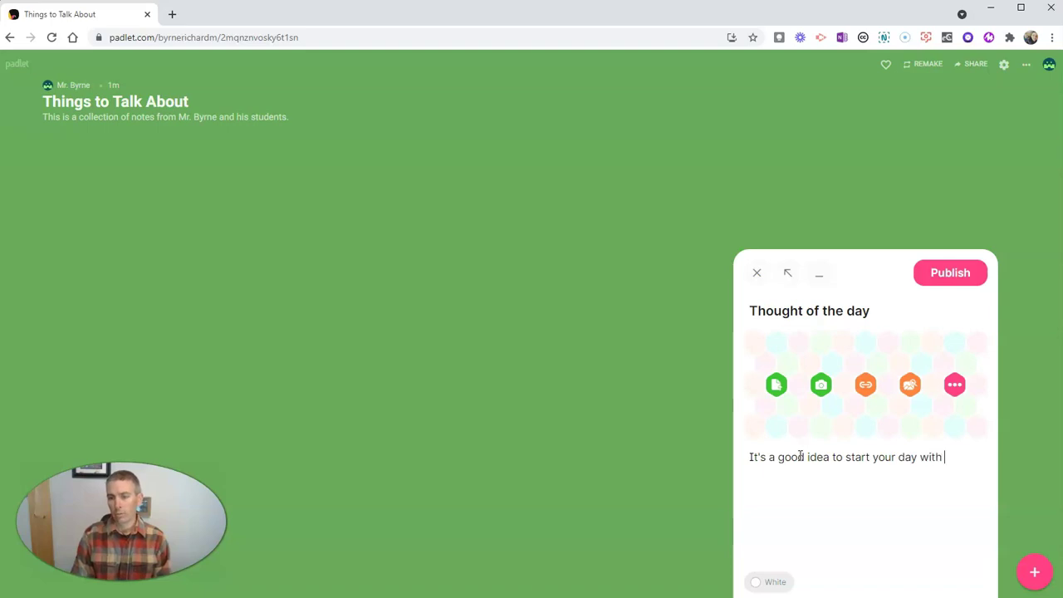
text(plan for the day.)
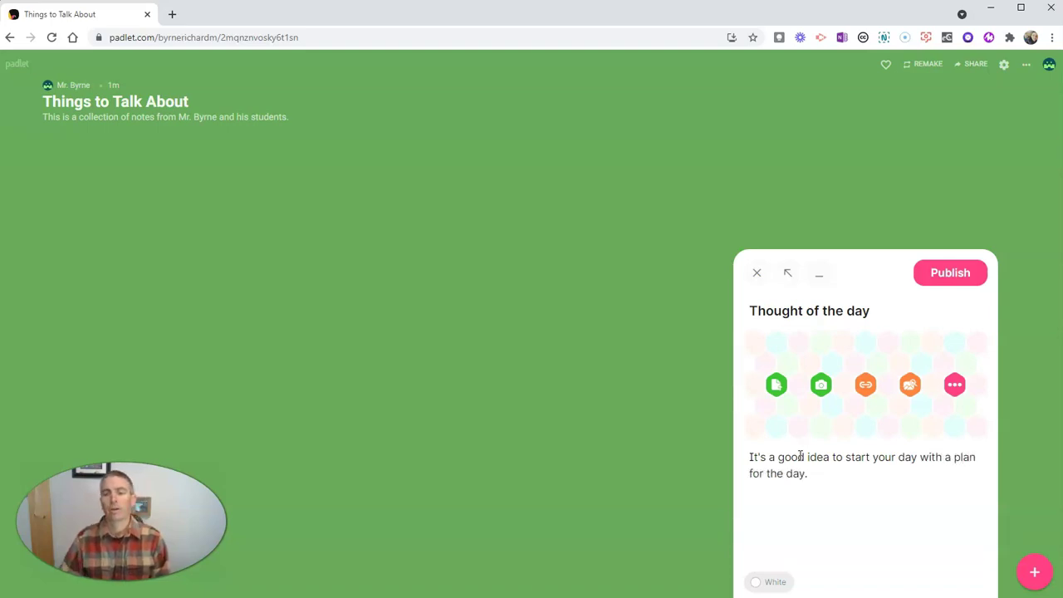
Publish the post in purple and try to move it elsewhere on the board
click(773, 581)
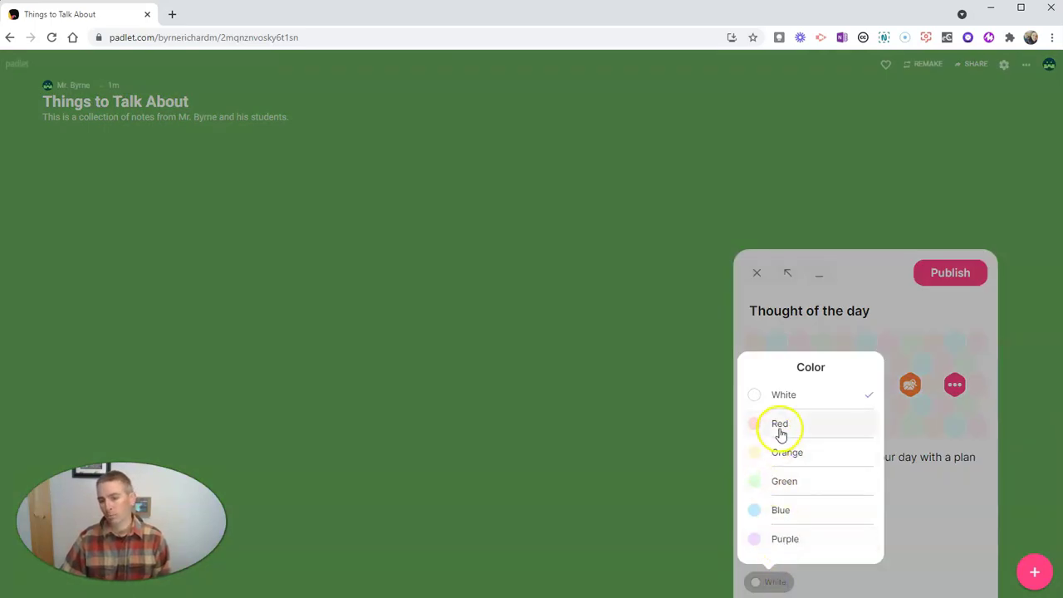
click(795, 540)
click(961, 274)
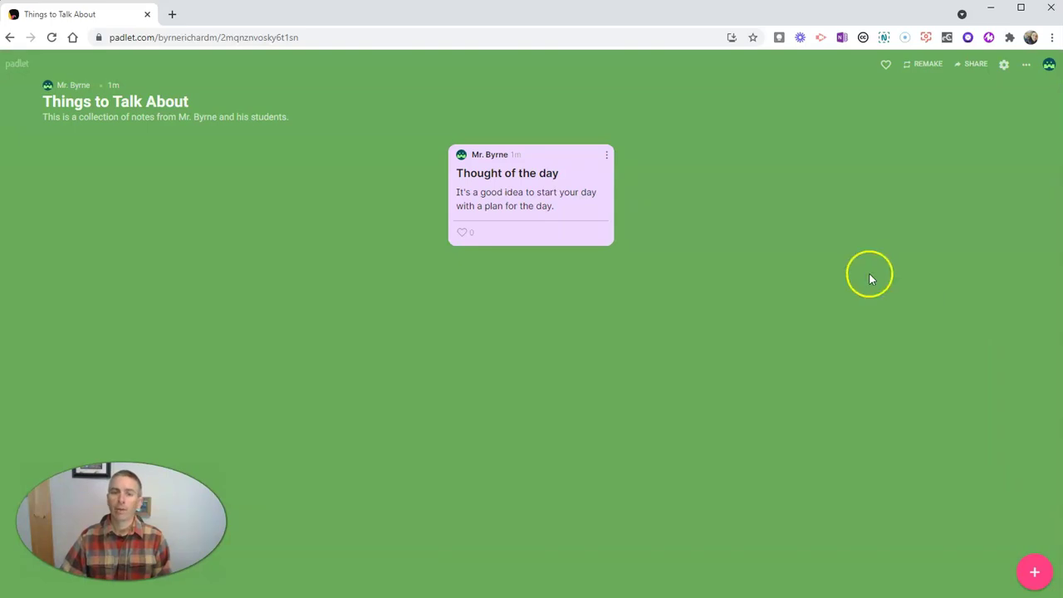
drag(565, 166, 166, 251)
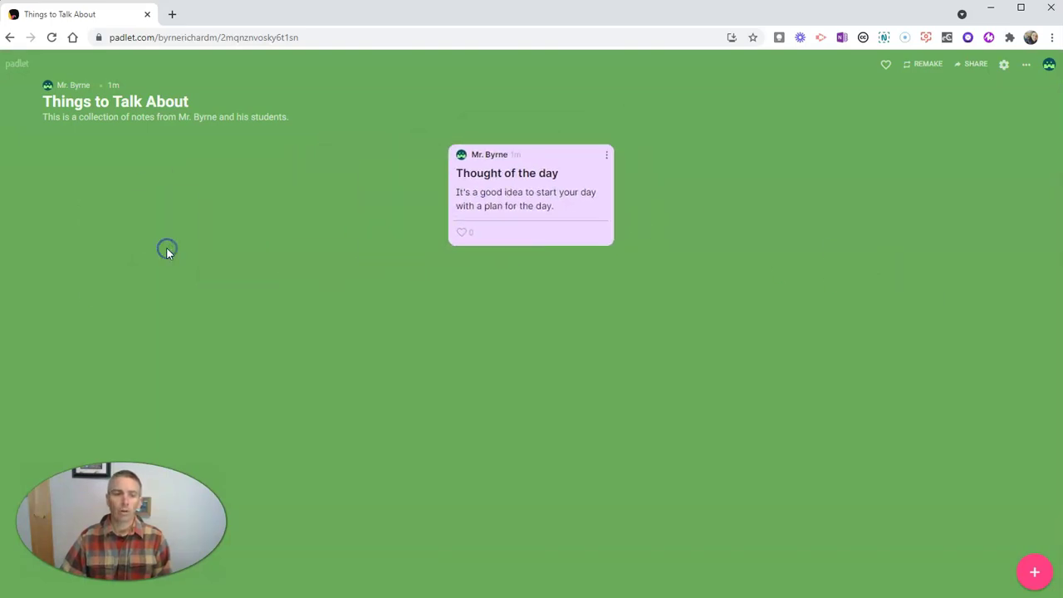
Draft another post titled "This is a video note." with the text "Watch the video to learn more."
double_click(632, 365)
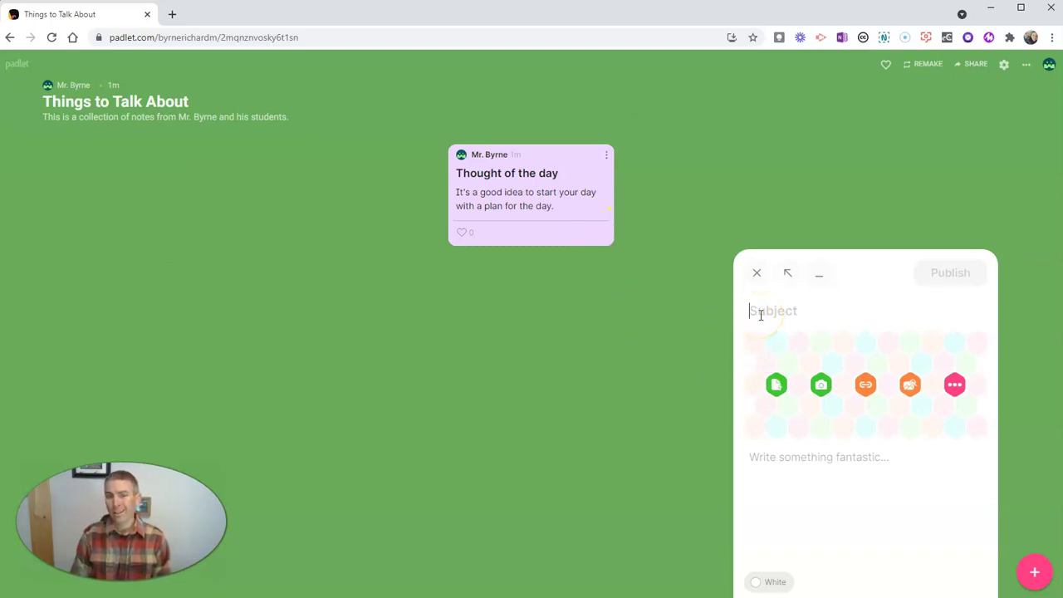
text(This is a video note.)
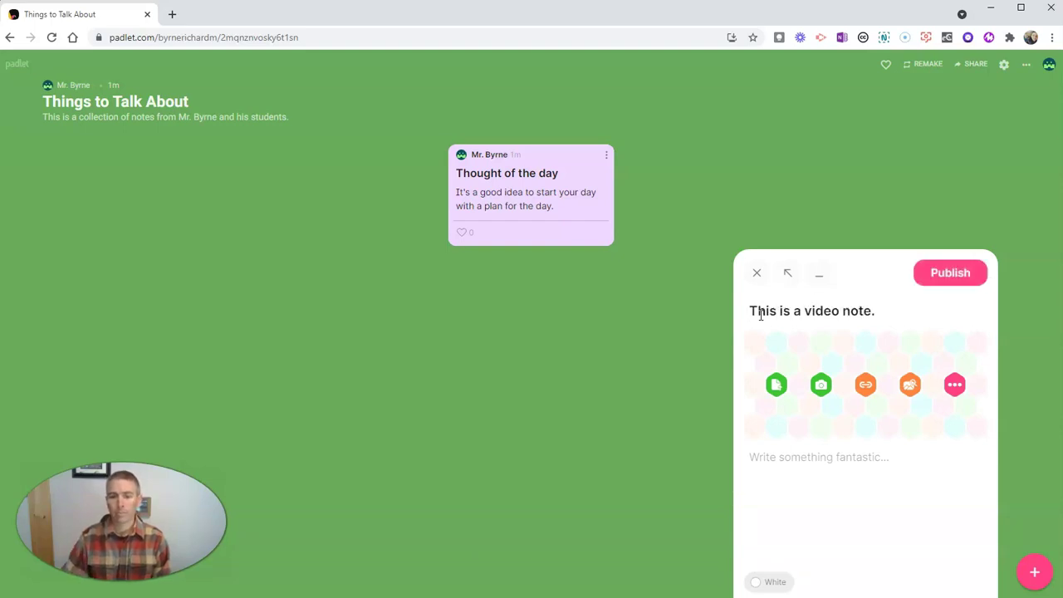
click(835, 482)
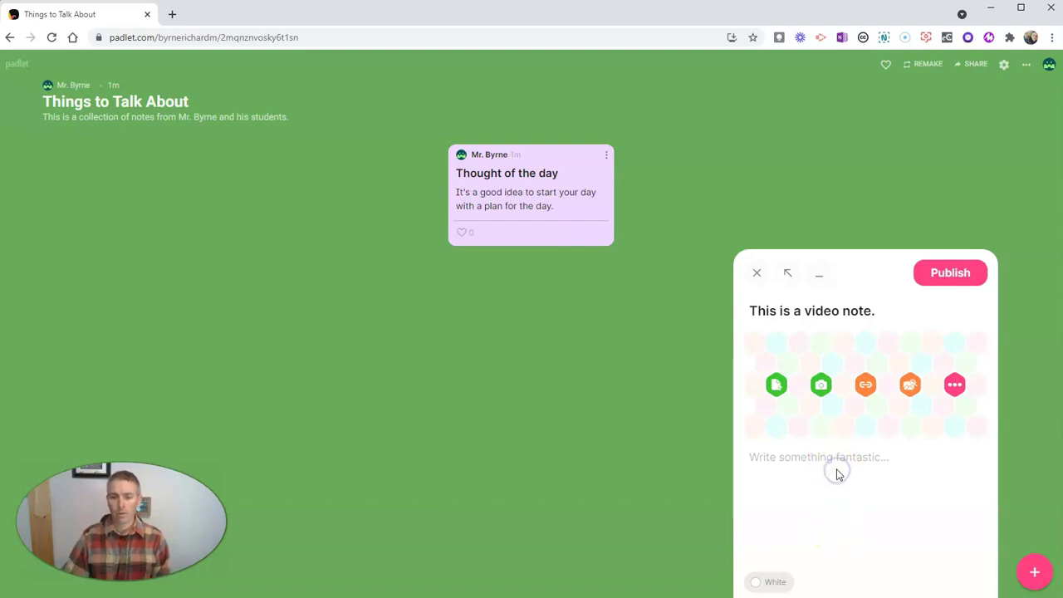
text(T)
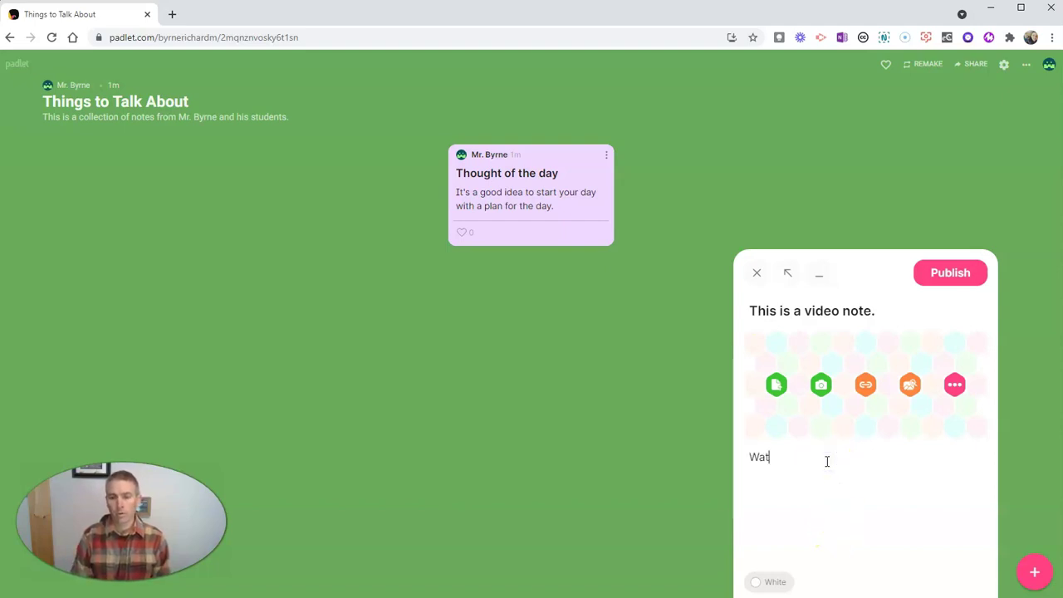
text(atch the video to learn more.)
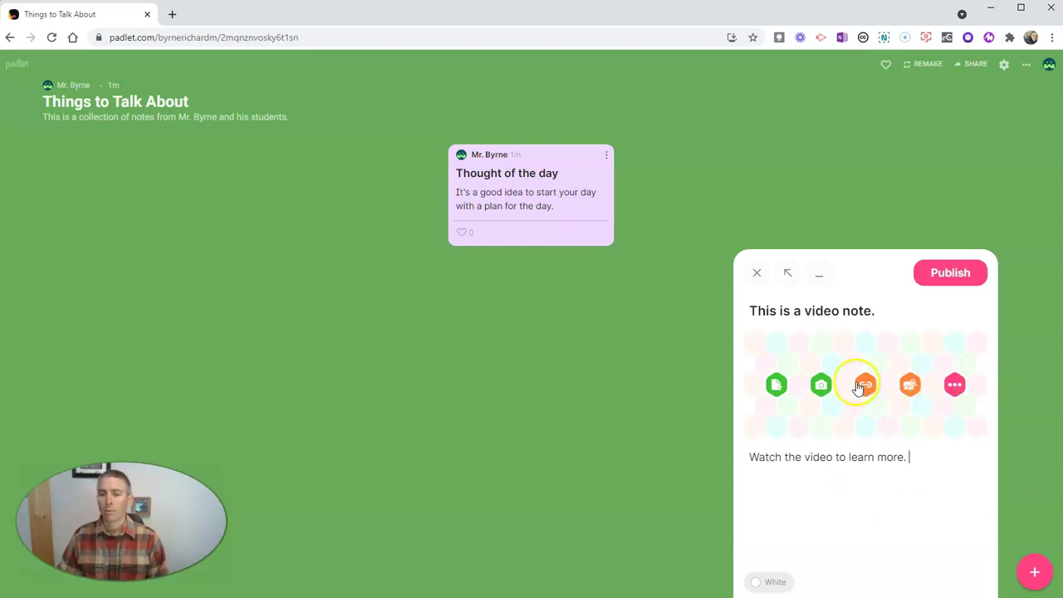
Search YouTube for "padlet" to find a video attachment for the video note
click(867, 384)
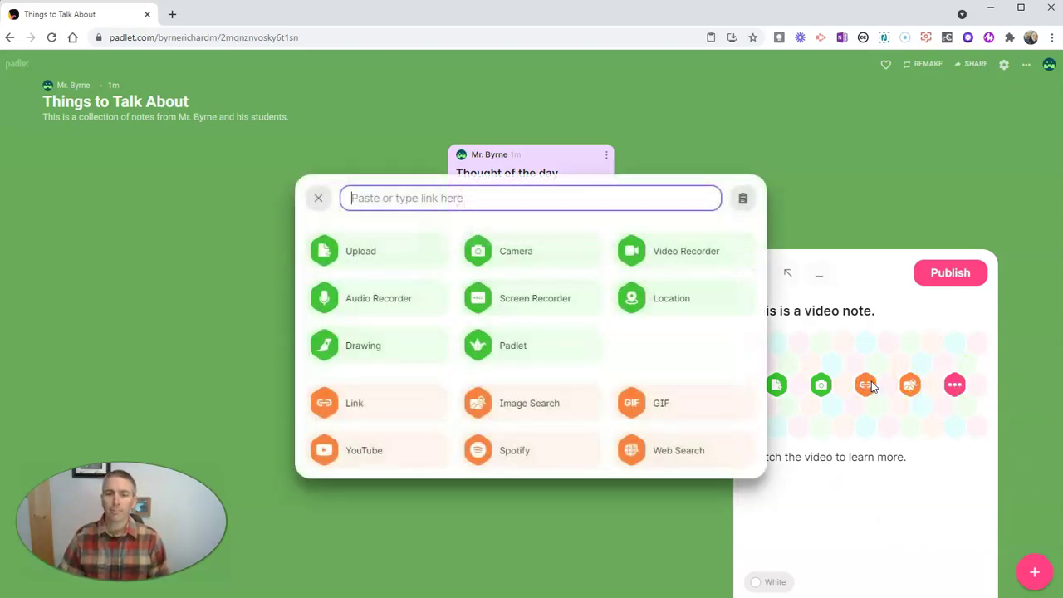
click(868, 387)
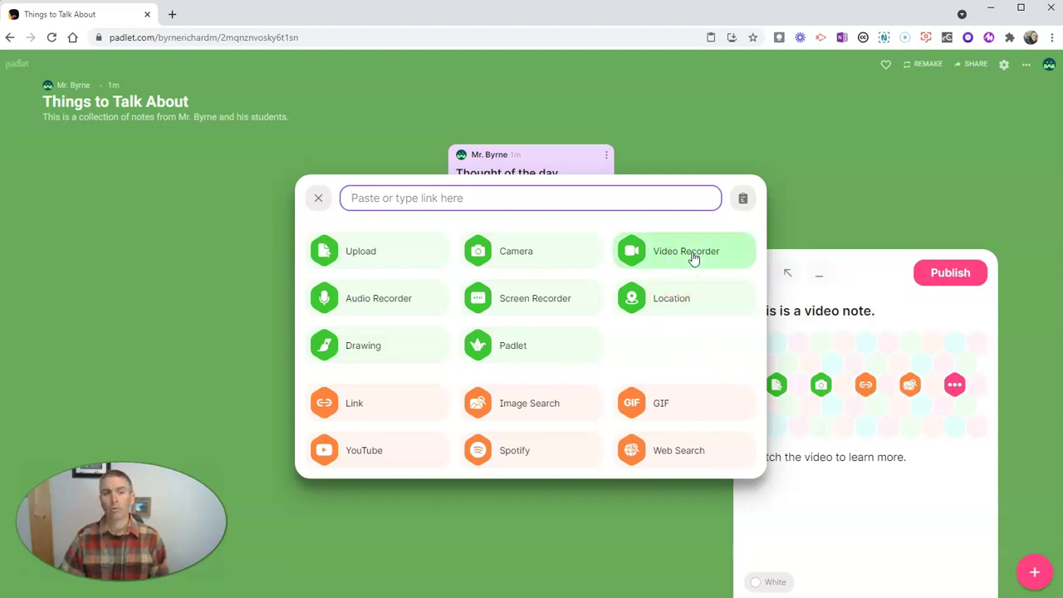
click(534, 399)
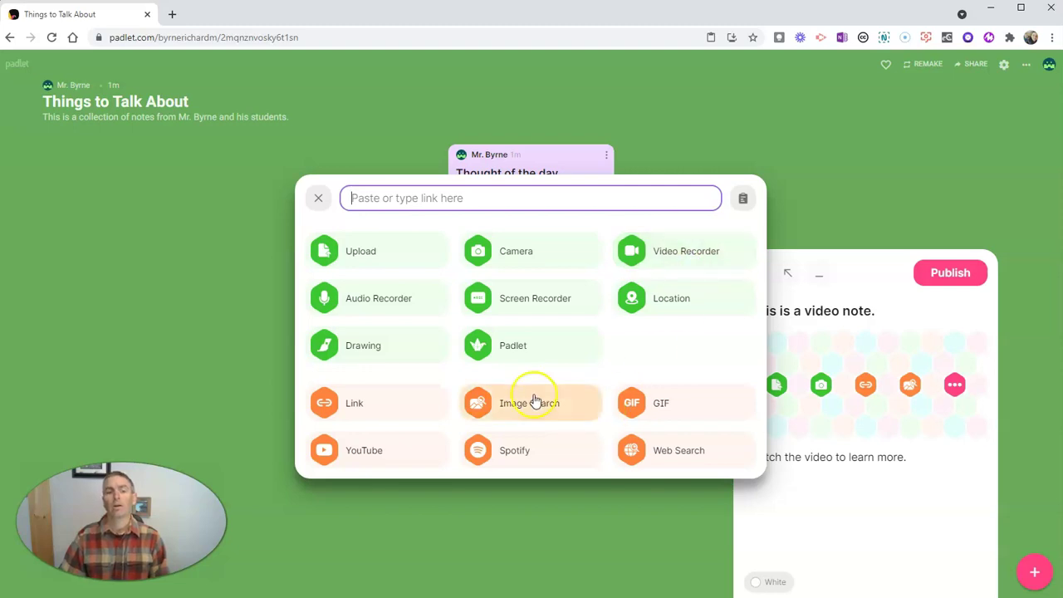
click(371, 456)
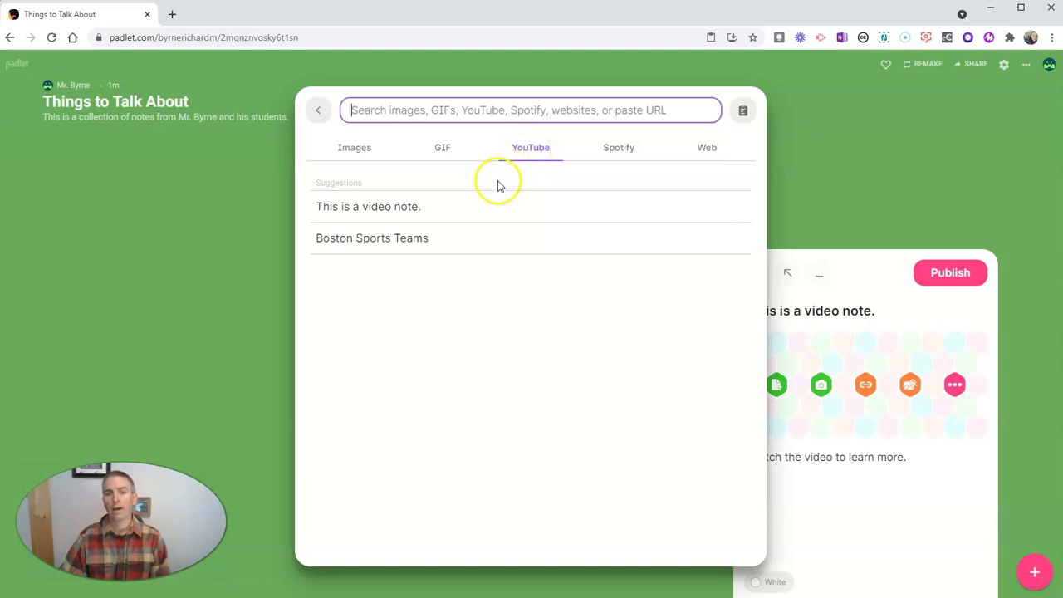
click(399, 112)
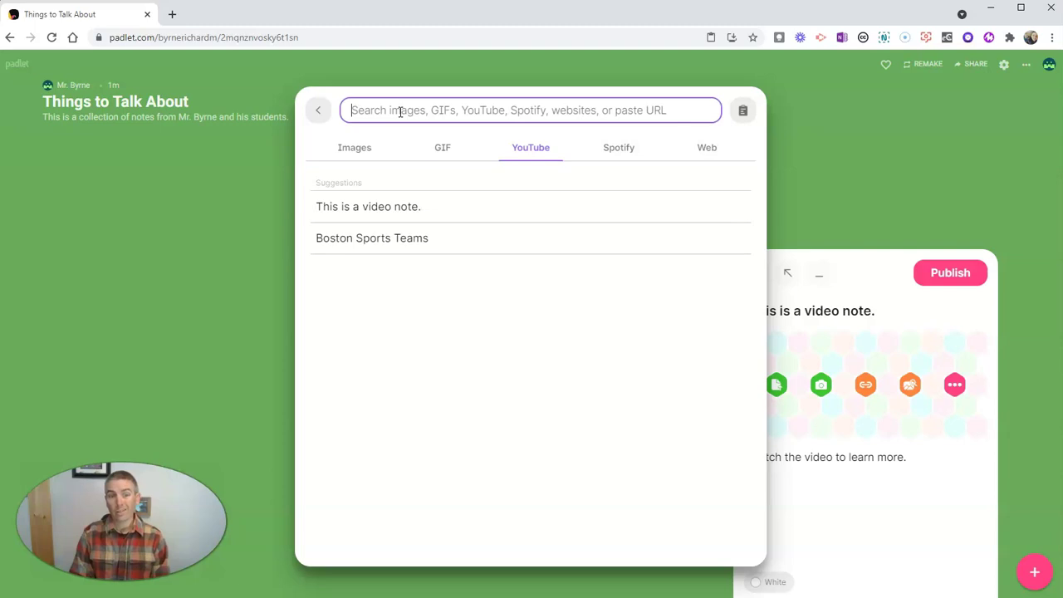
text(padlet)
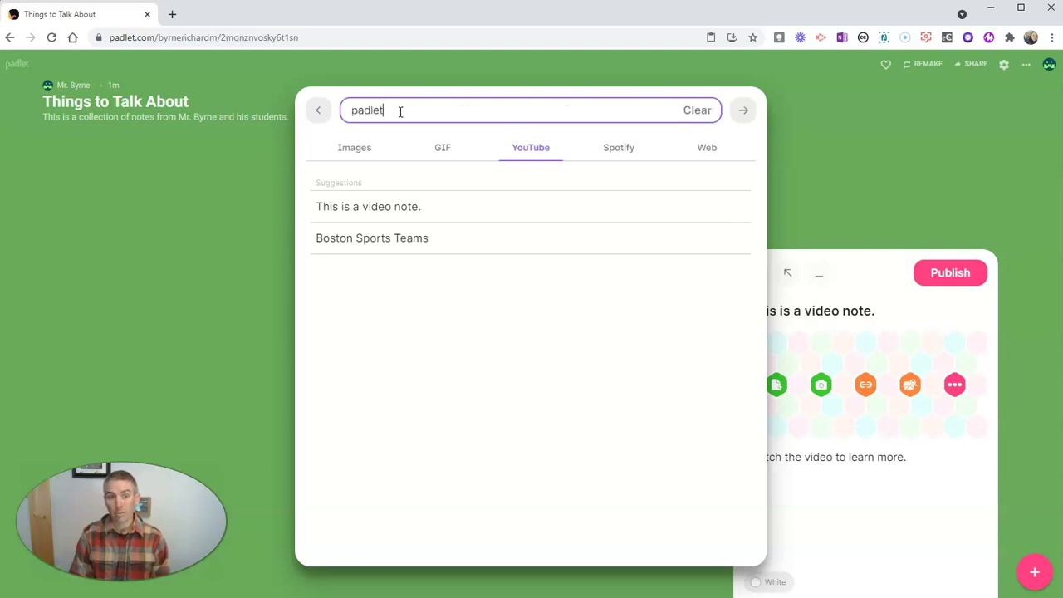
key(Return)
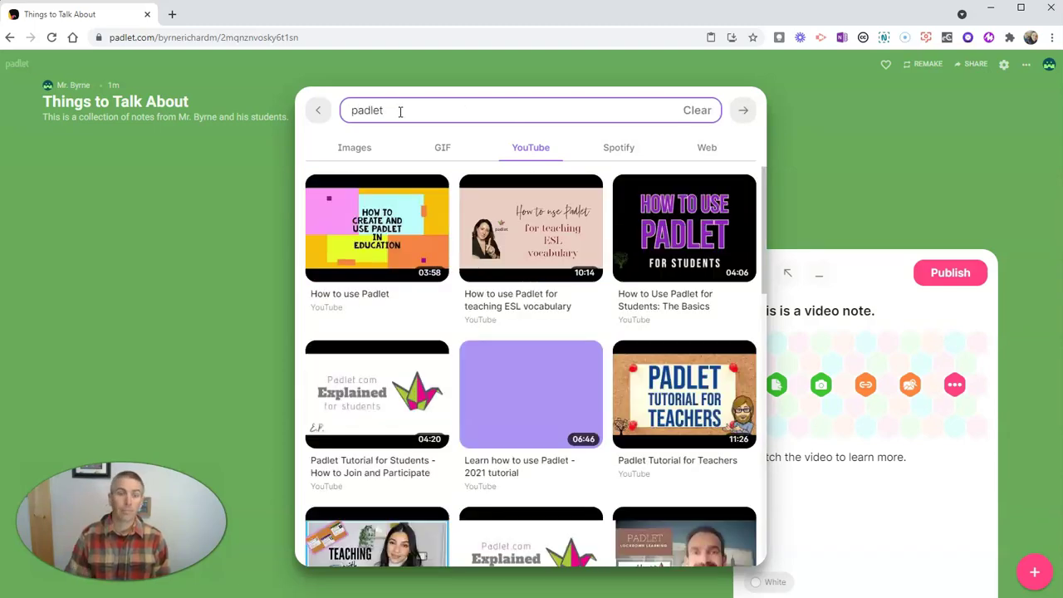
Attach the video "How to Create Mind Maps and Webs With Padlet" to the note and publish it
scroll(539, 366, down, 5)
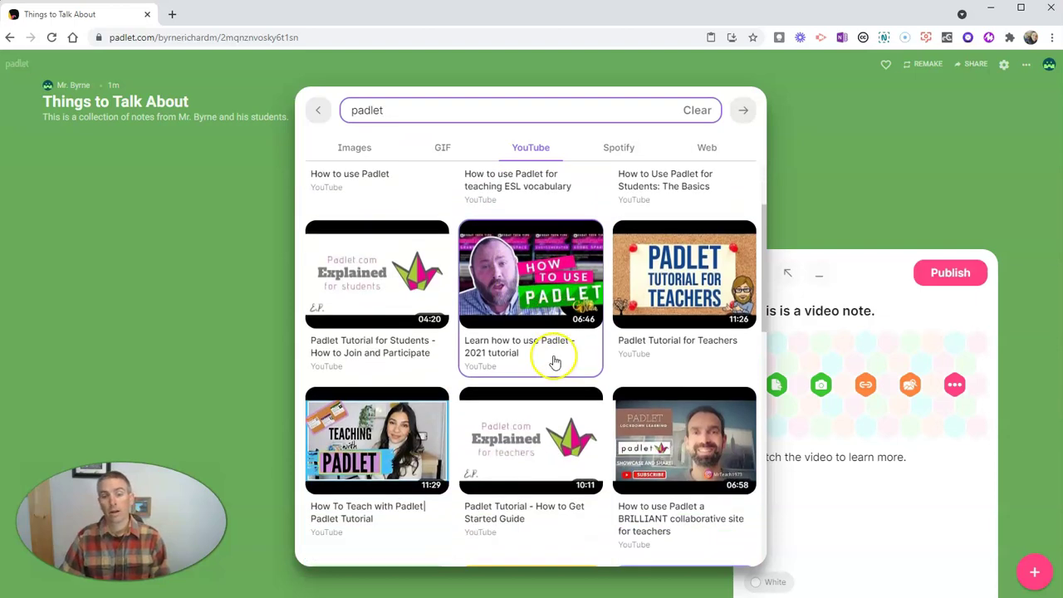
scroll(570, 365, down, 10)
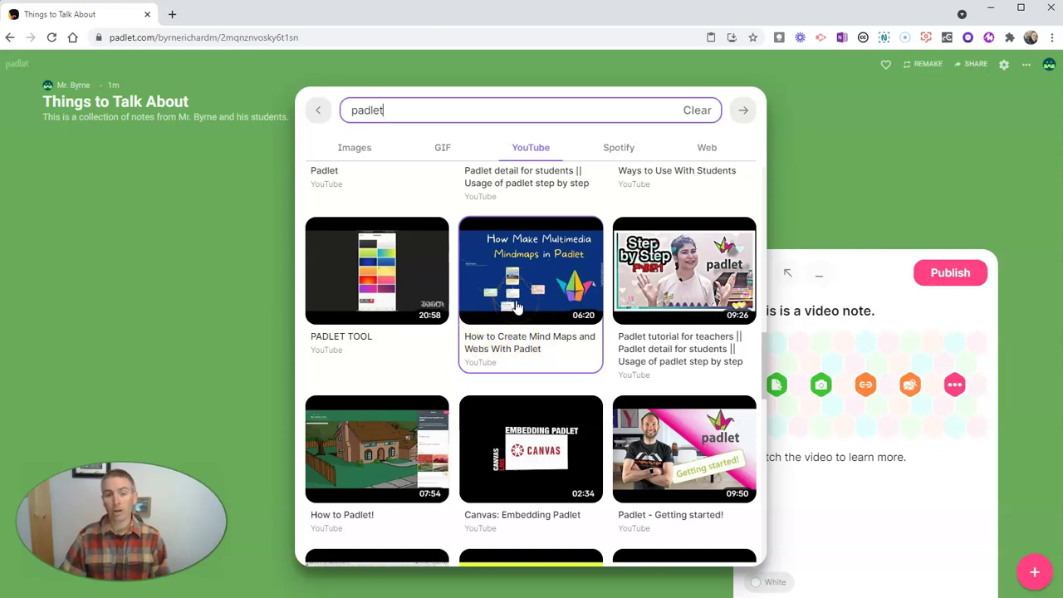
click(515, 306)
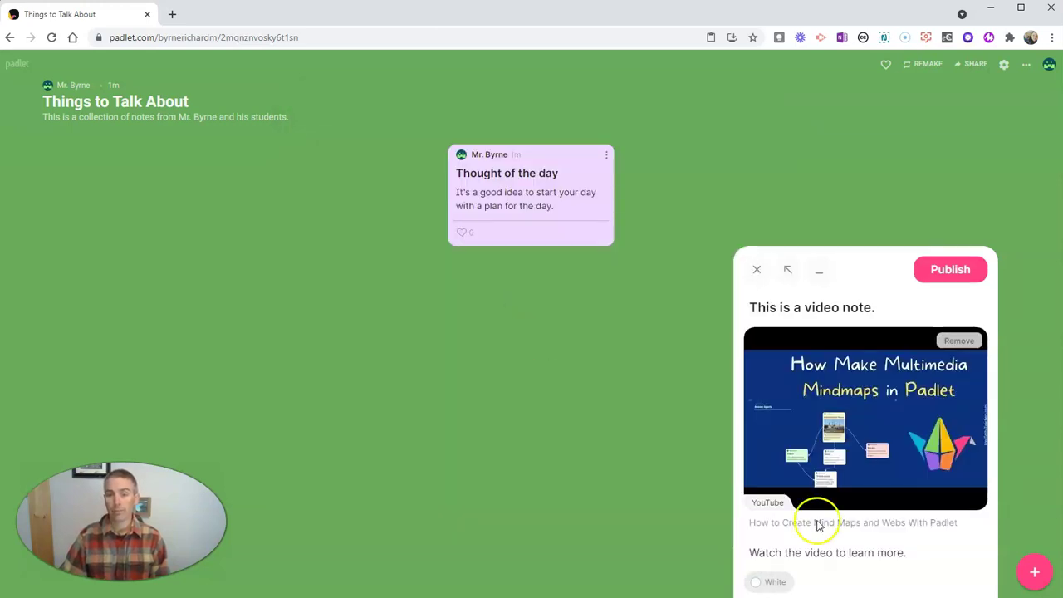
click(946, 268)
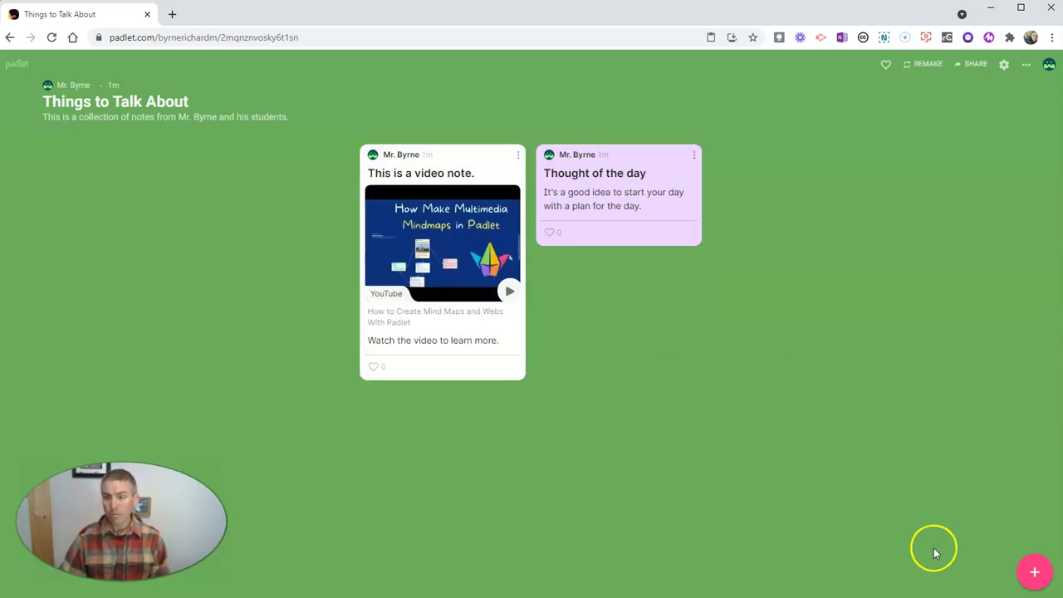
Start a new post and upload the PDF "Fifteen Tools for Creating Mind Maps and Flowcharts" from the Desktop
click(1034, 573)
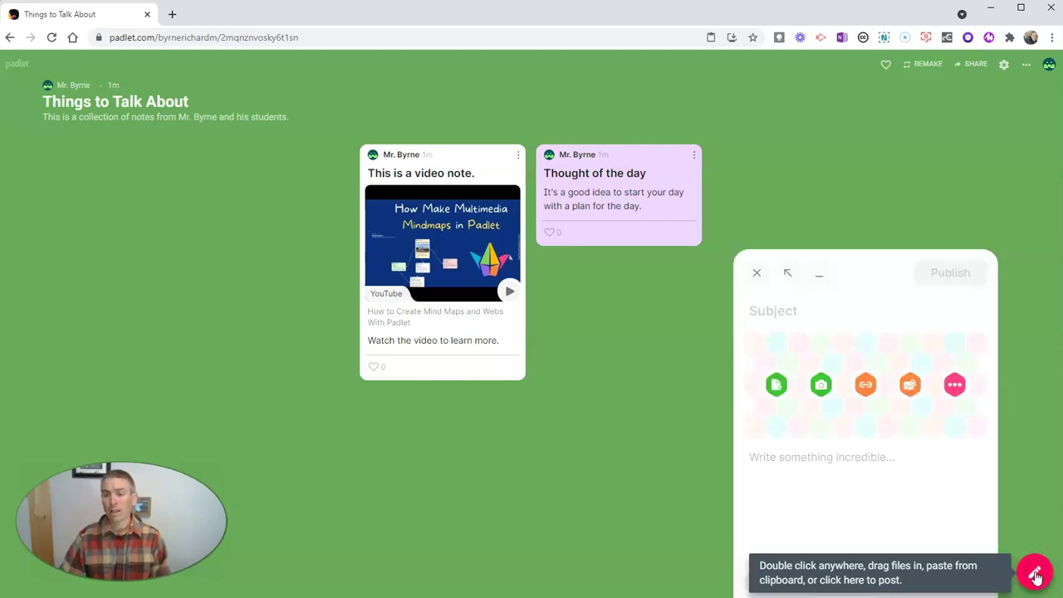
click(954, 386)
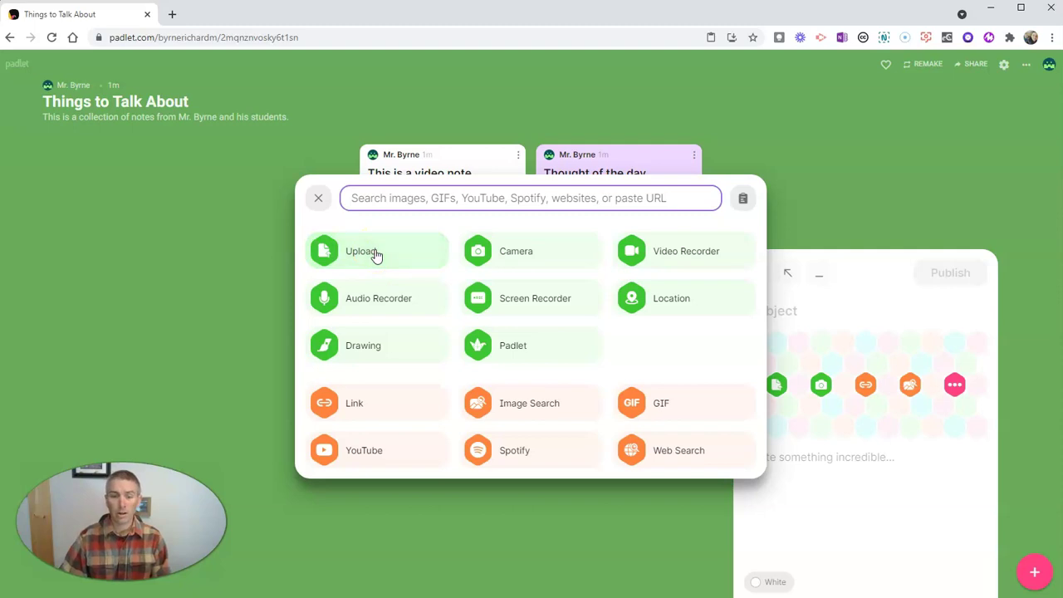
click(374, 254)
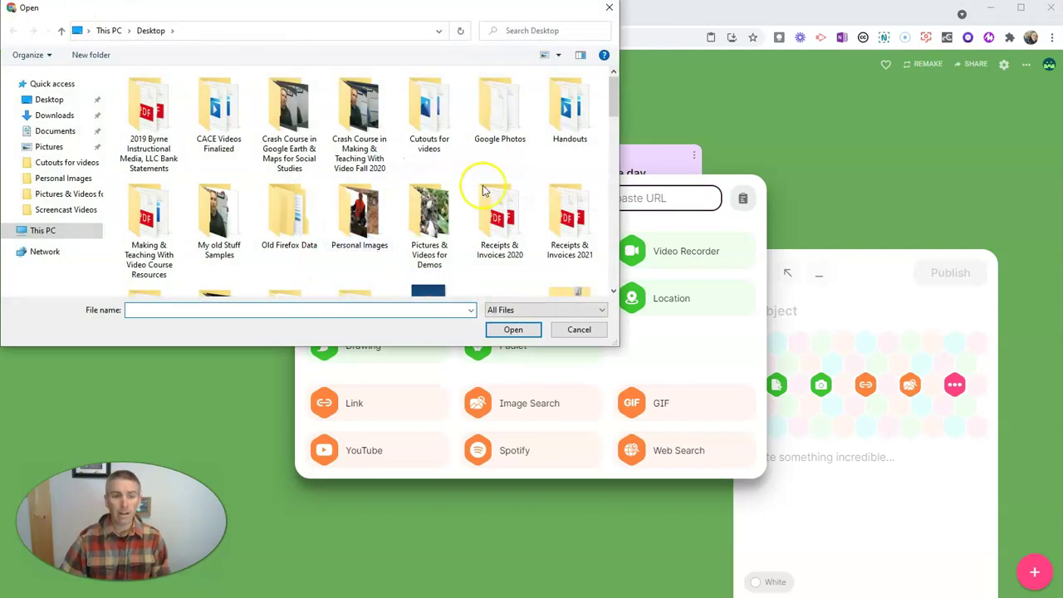
drag(616, 91, 612, 176)
click(568, 133)
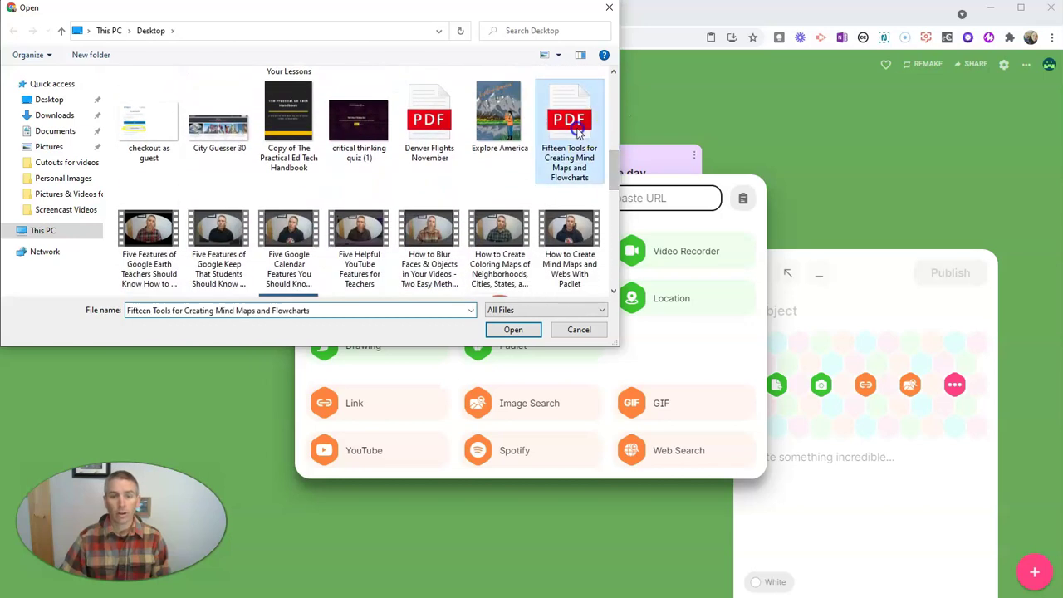
click(513, 329)
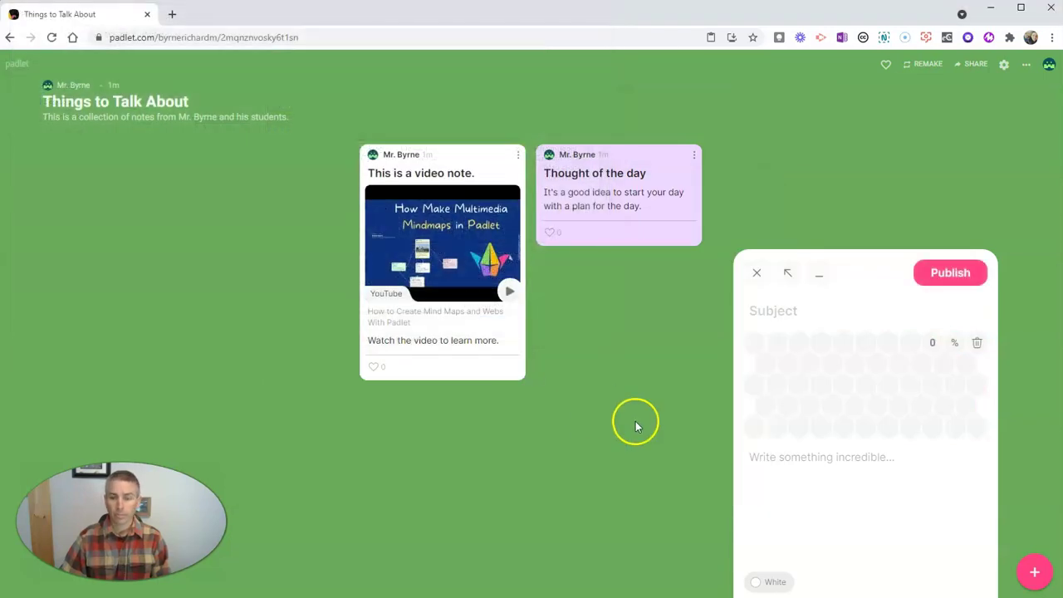
Give the PDF post the subject "Read this."
click(808, 311)
text(Read )
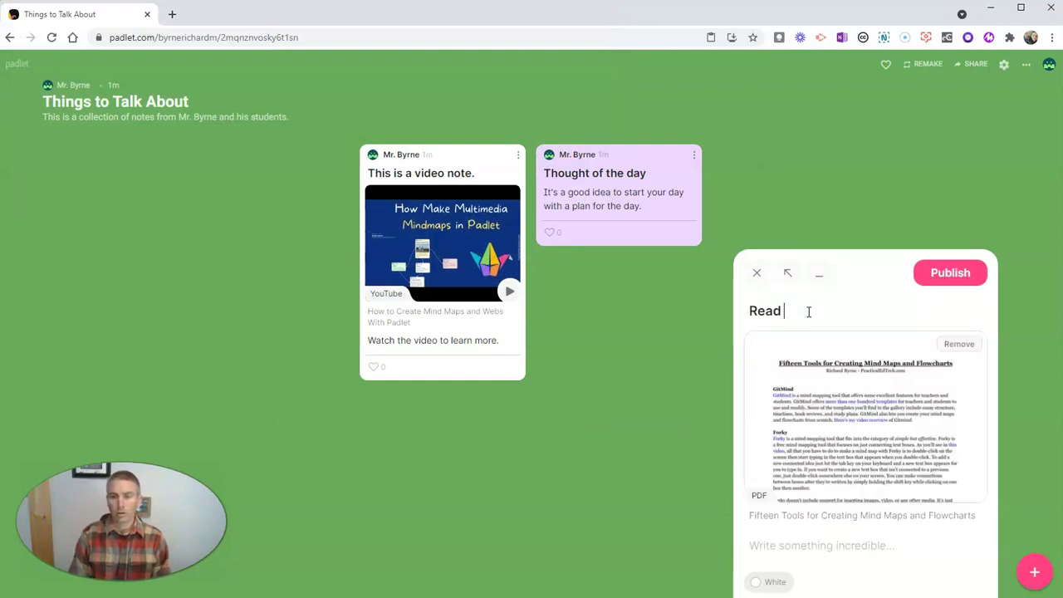
text(this)
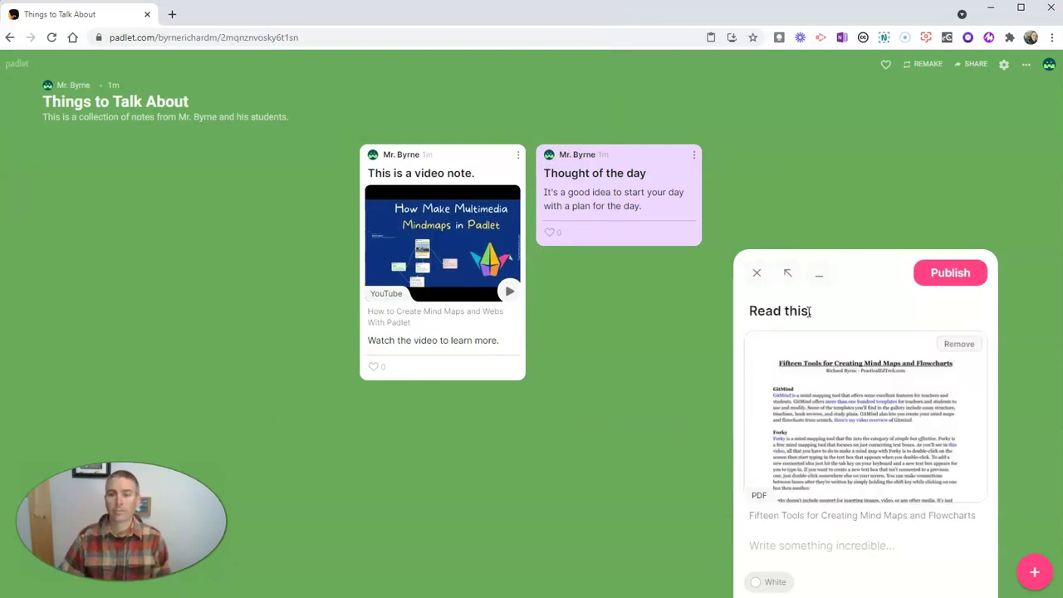
text(.)
Publish the PDF post, preview its document at full size and return to the board
click(952, 274)
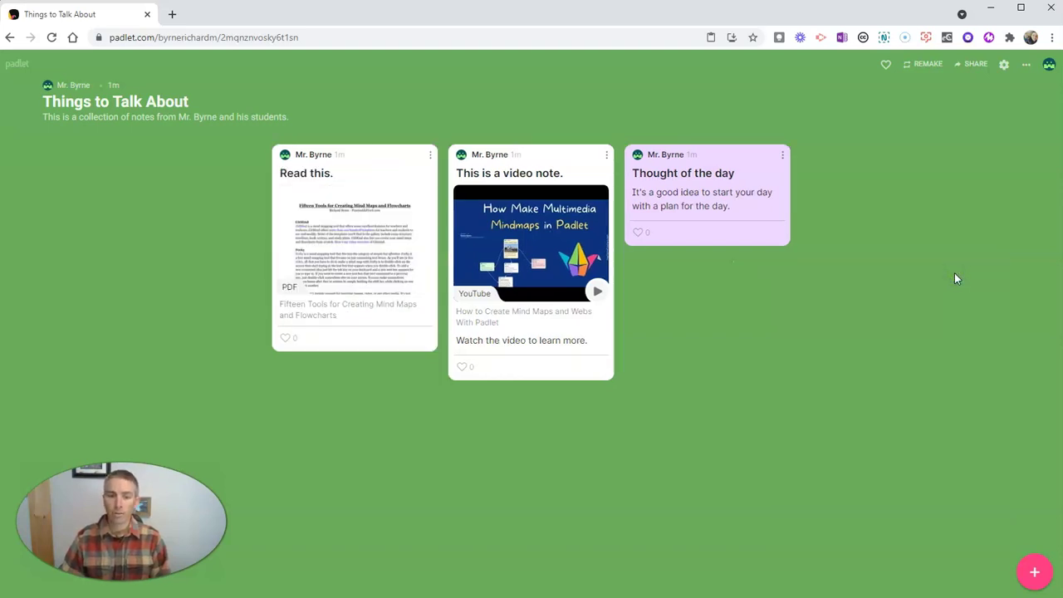
click(338, 259)
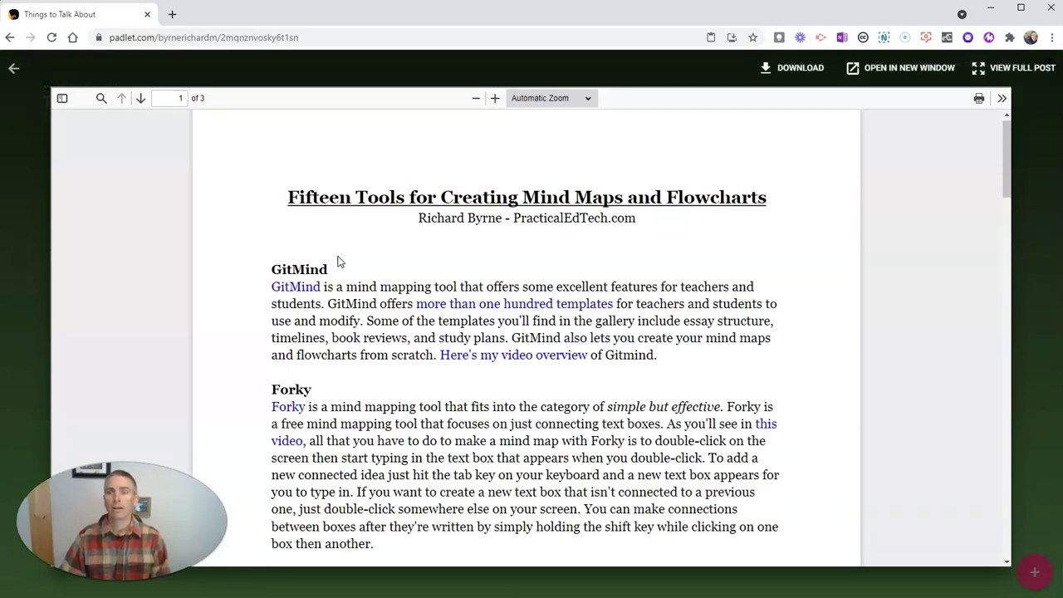
click(13, 68)
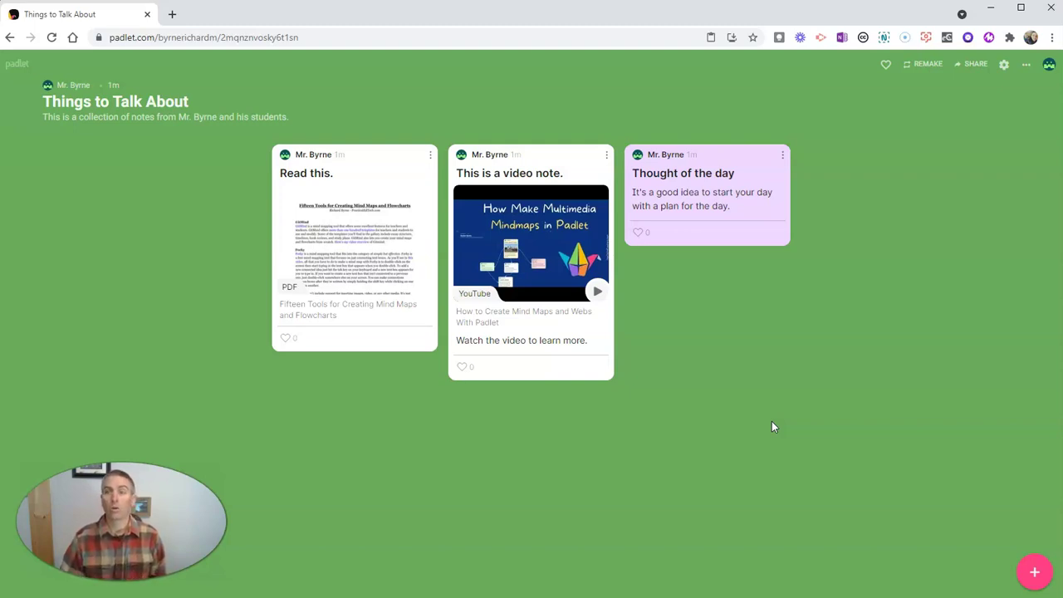
Examine the padlet's sharing options, including how members are added, and highlight the padlet's web address
click(972, 65)
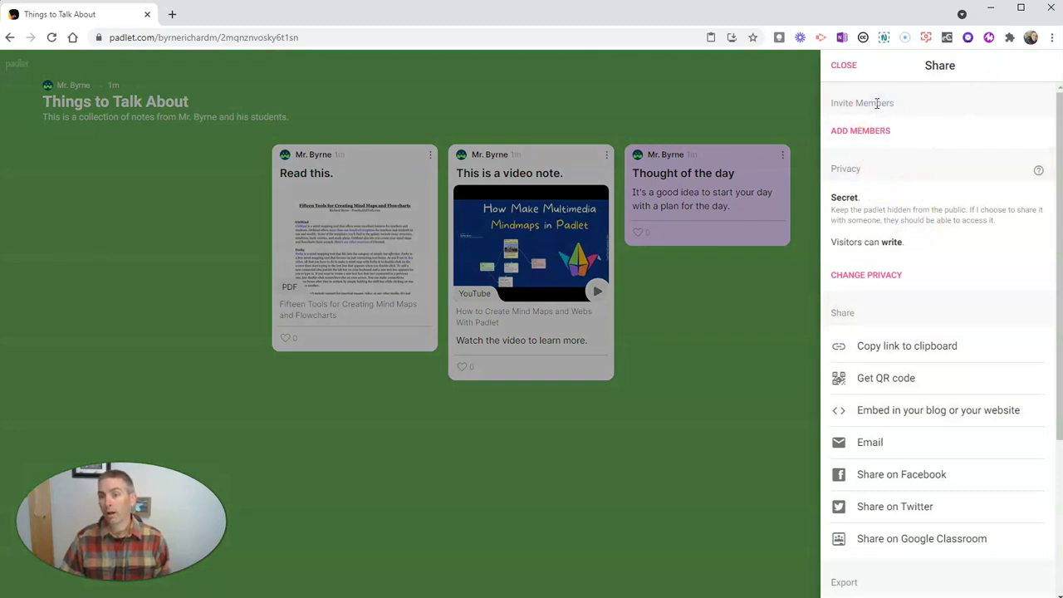
click(863, 141)
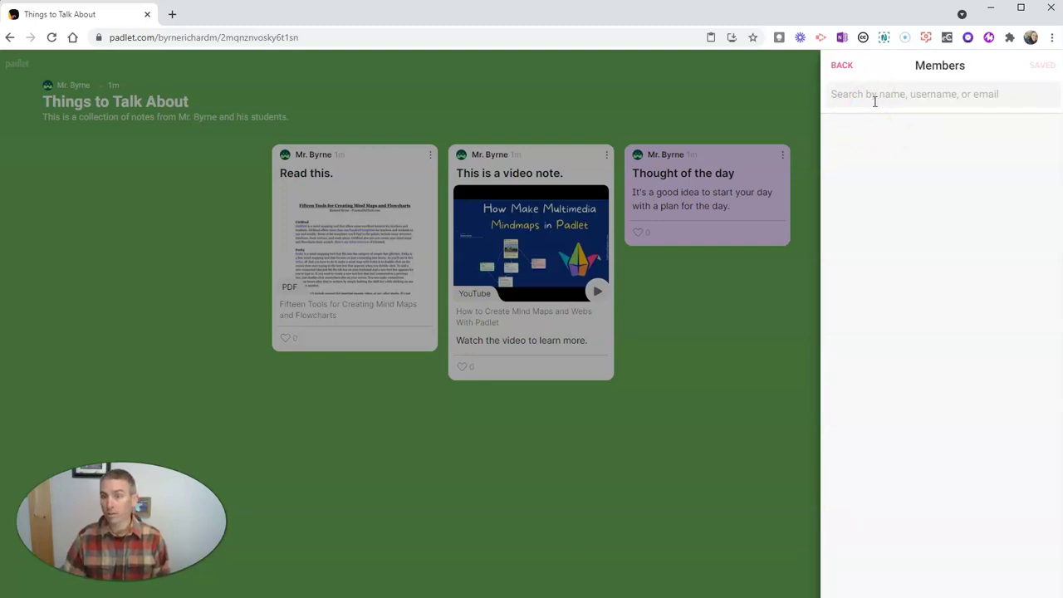
click(841, 66)
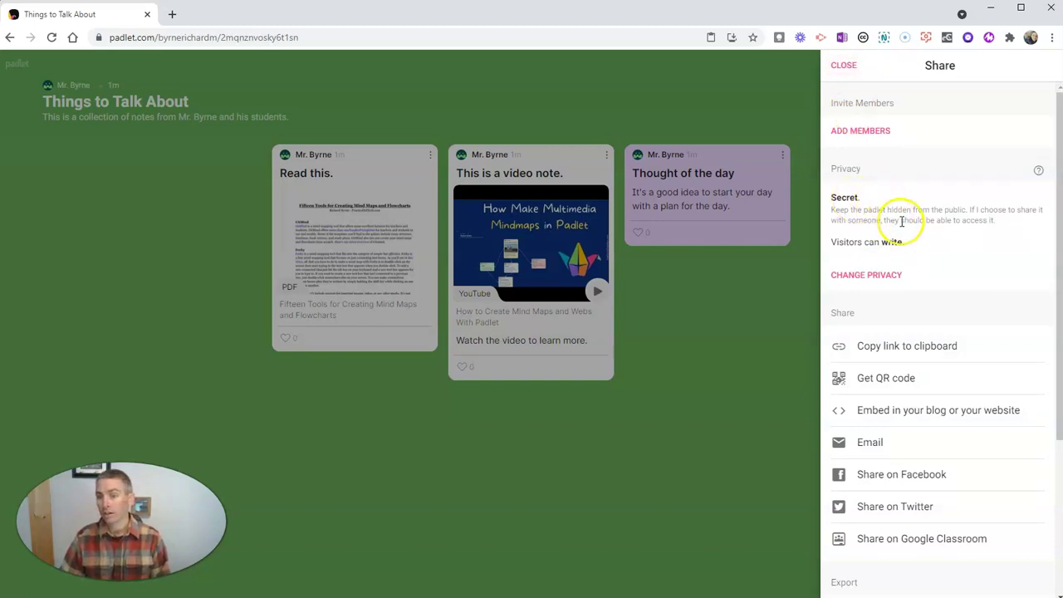
click(365, 30)
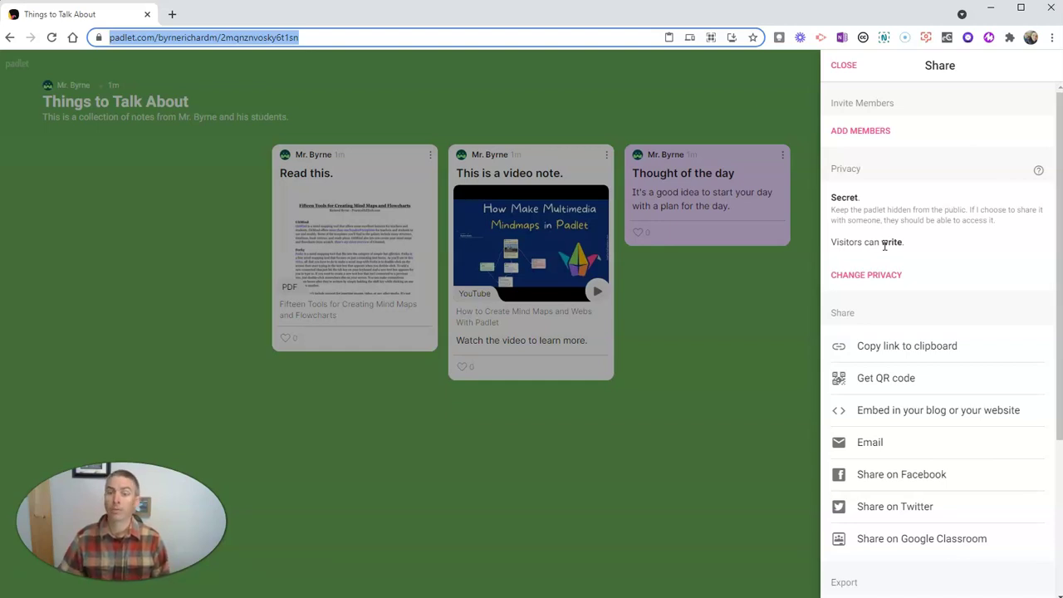
Switch the padlet's privacy to Password after trying Members only, and enter the access password
click(874, 277)
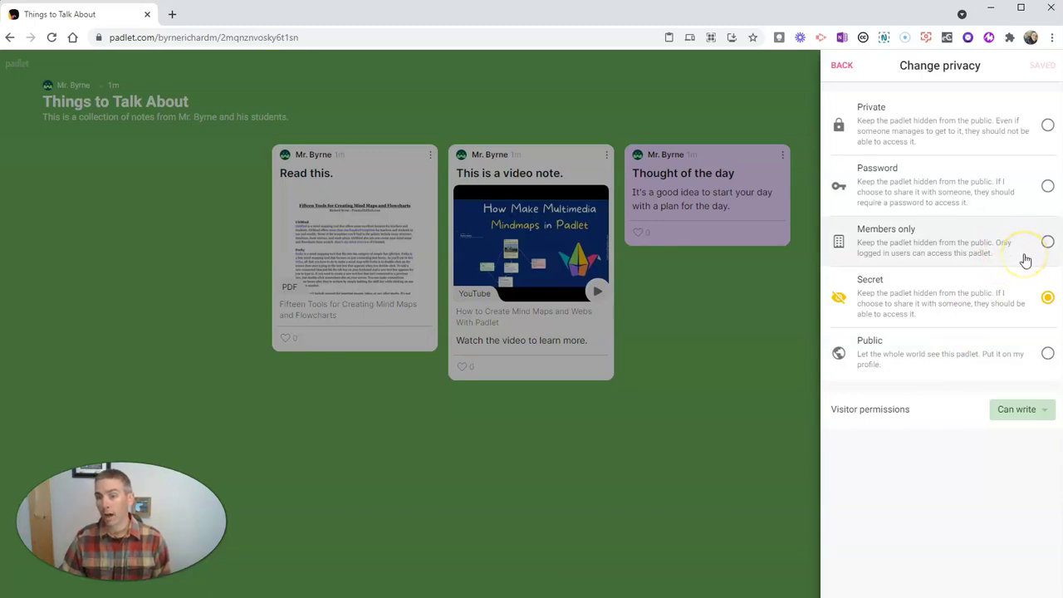
click(1029, 247)
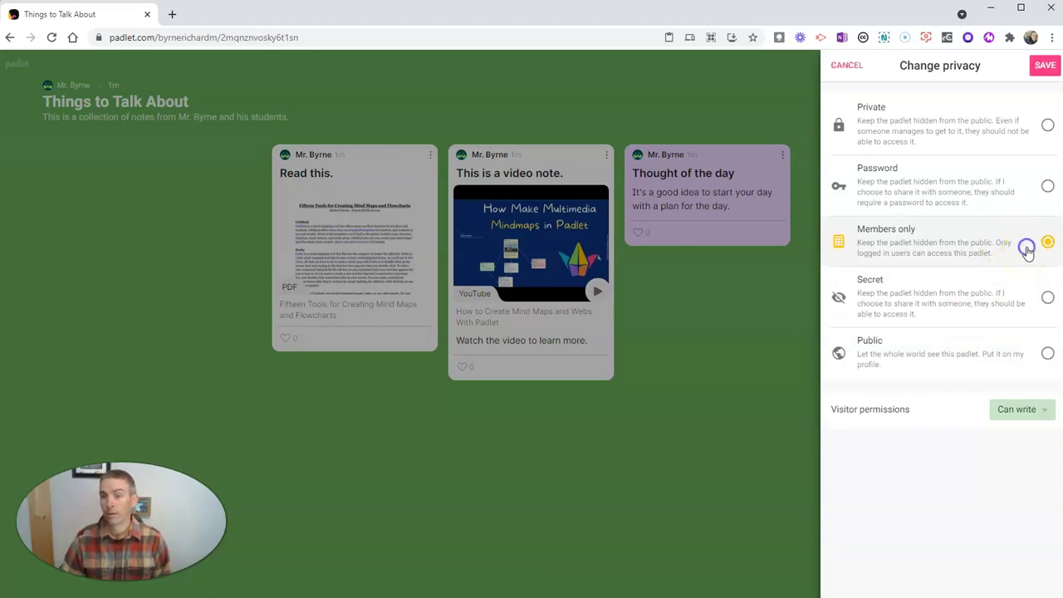
click(957, 196)
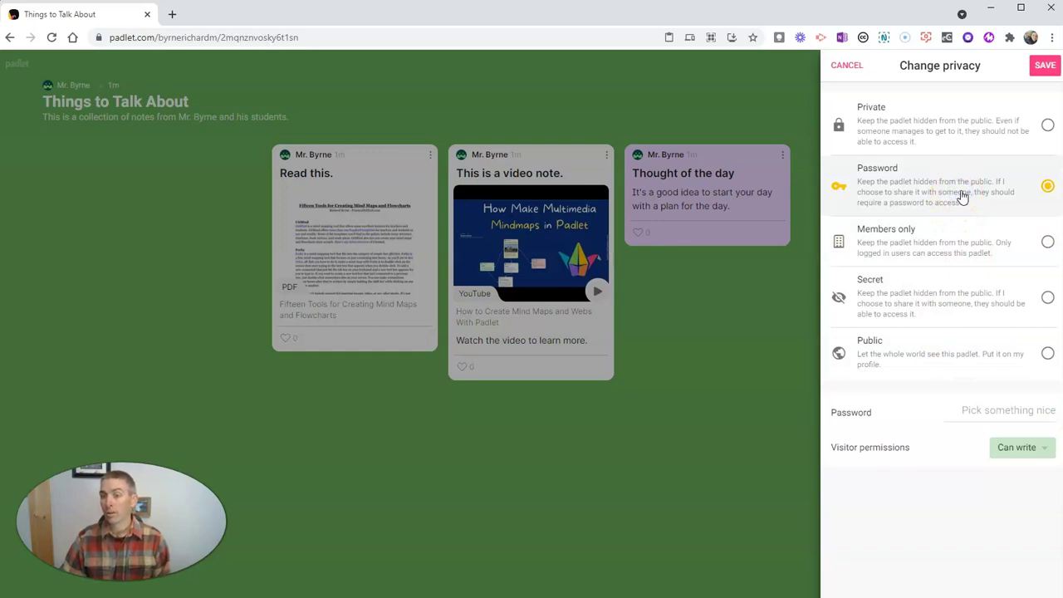
click(954, 193)
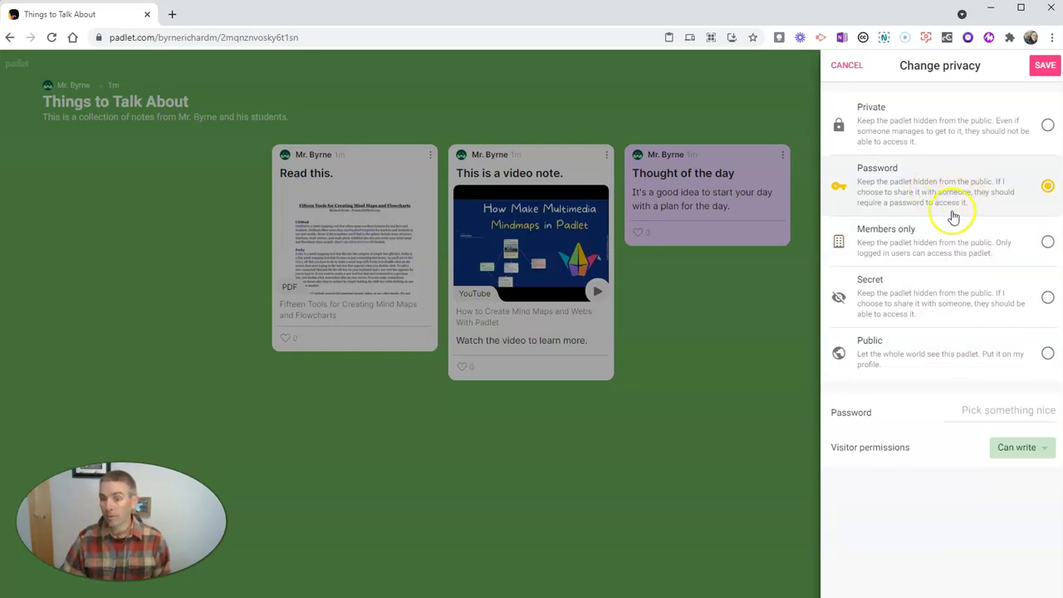
click(988, 410)
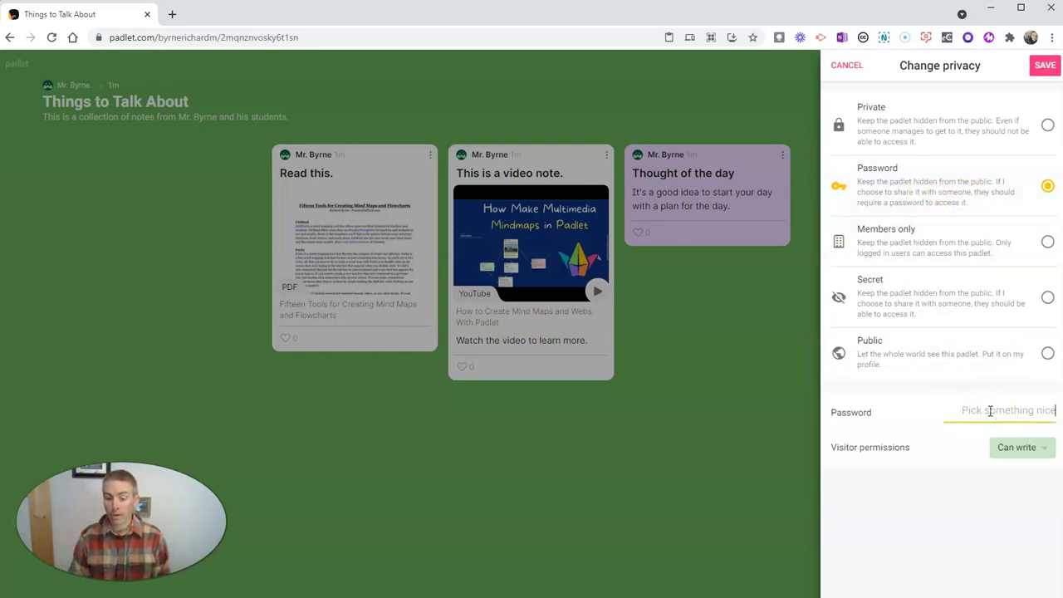
text(pas)
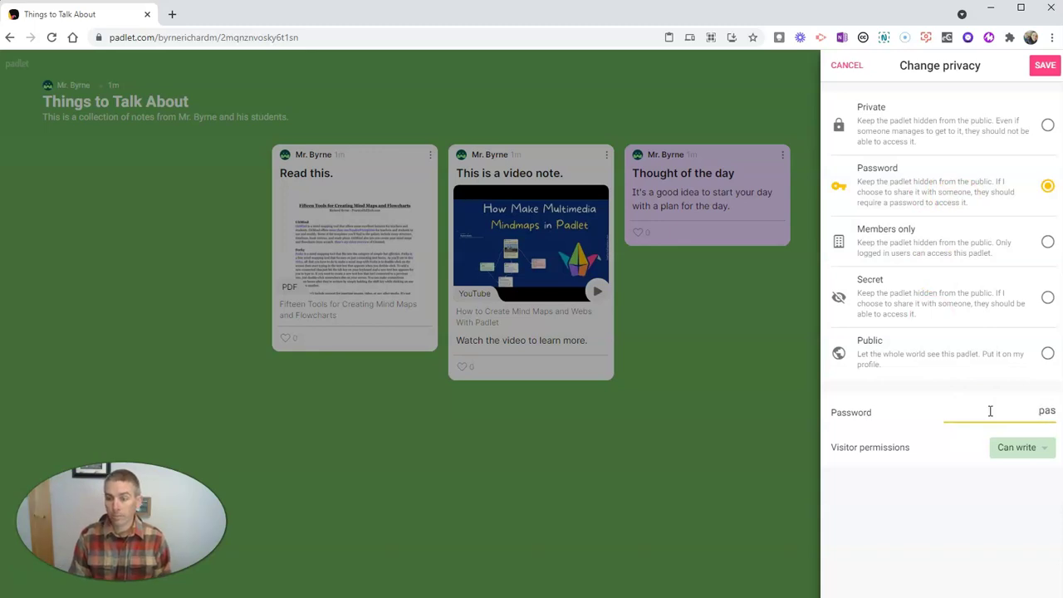
text(sword)
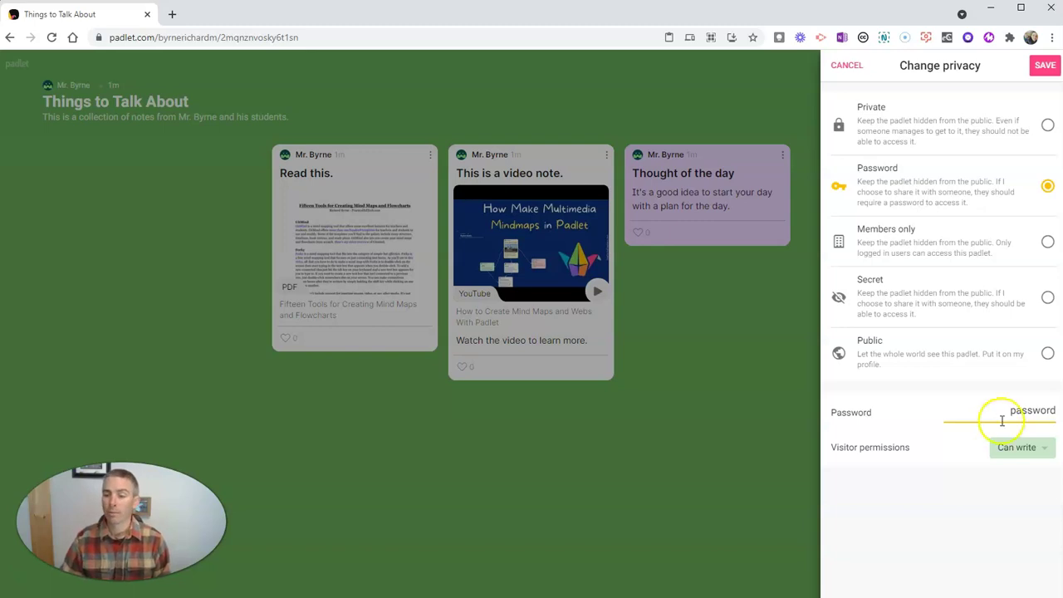
Review the visitor permission levels and keep them at Can write
click(1027, 457)
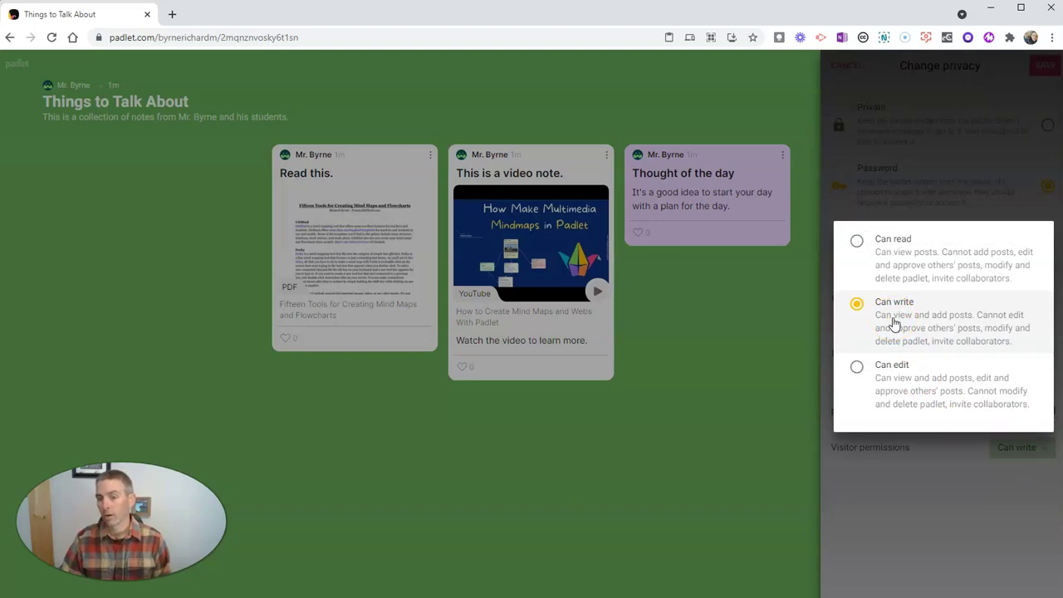
click(889, 387)
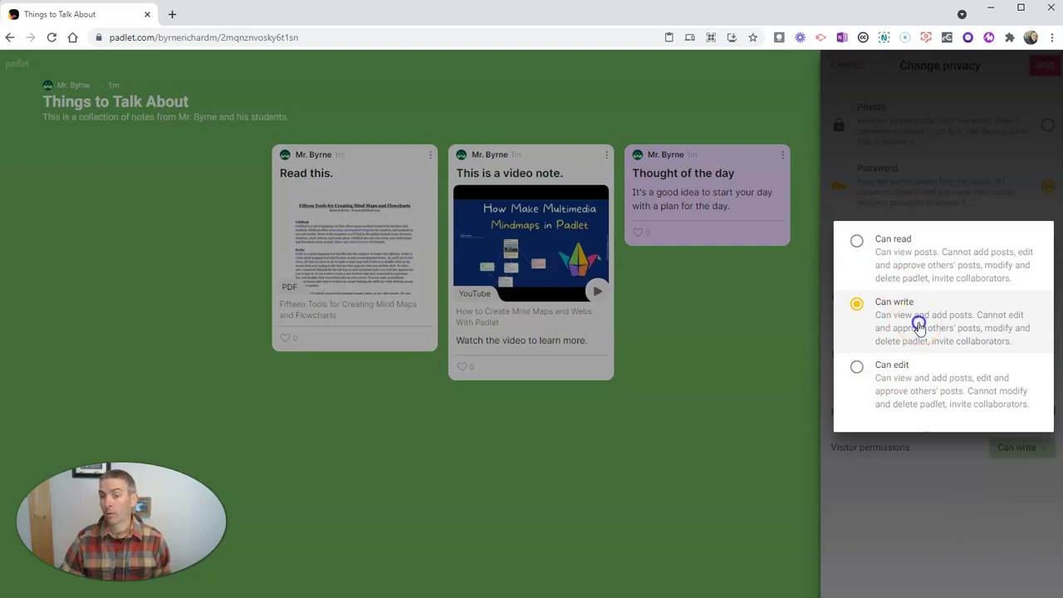
click(973, 538)
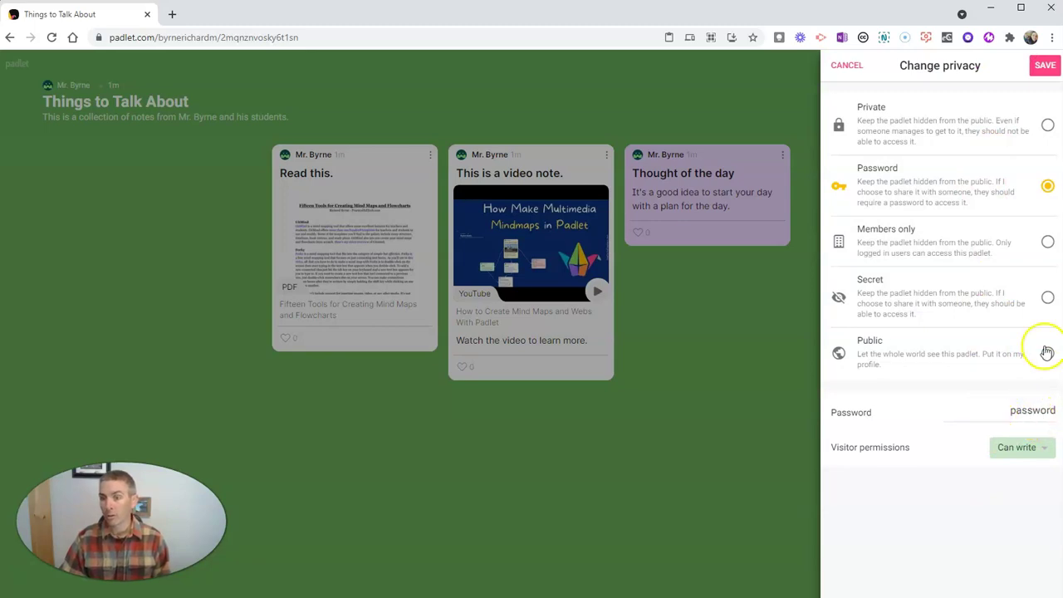
Save the password privacy setting, return to the sharing options and copy the padlet's link to the clipboard
click(1038, 73)
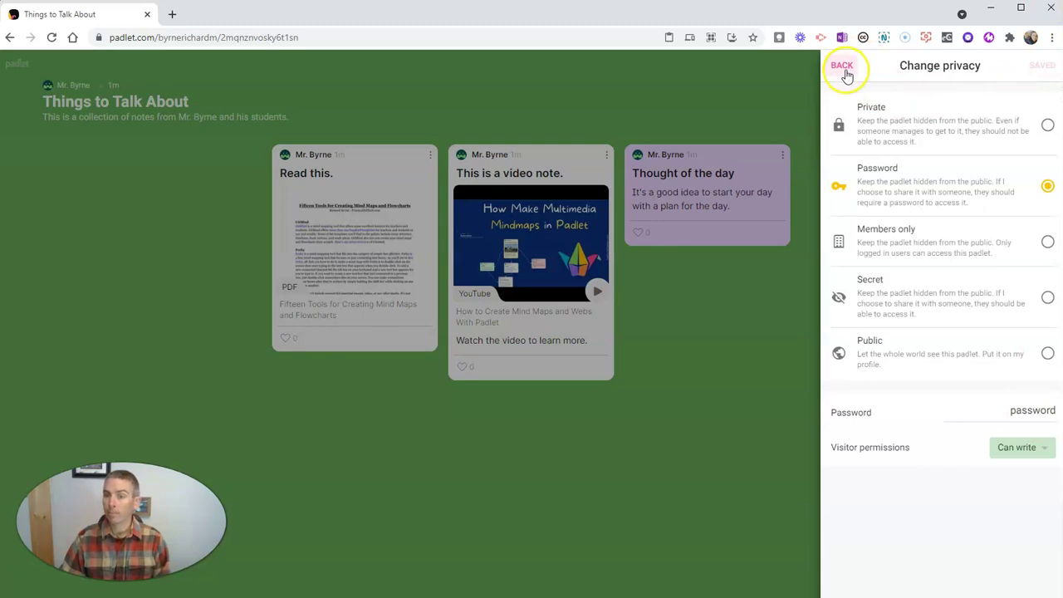
click(844, 67)
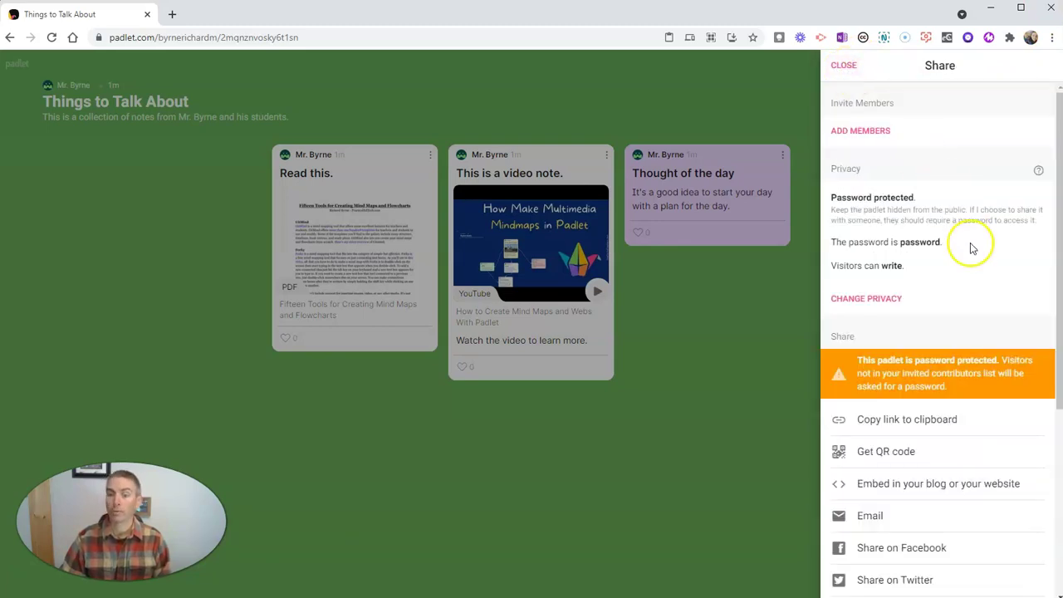
scroll(968, 244, down, 3)
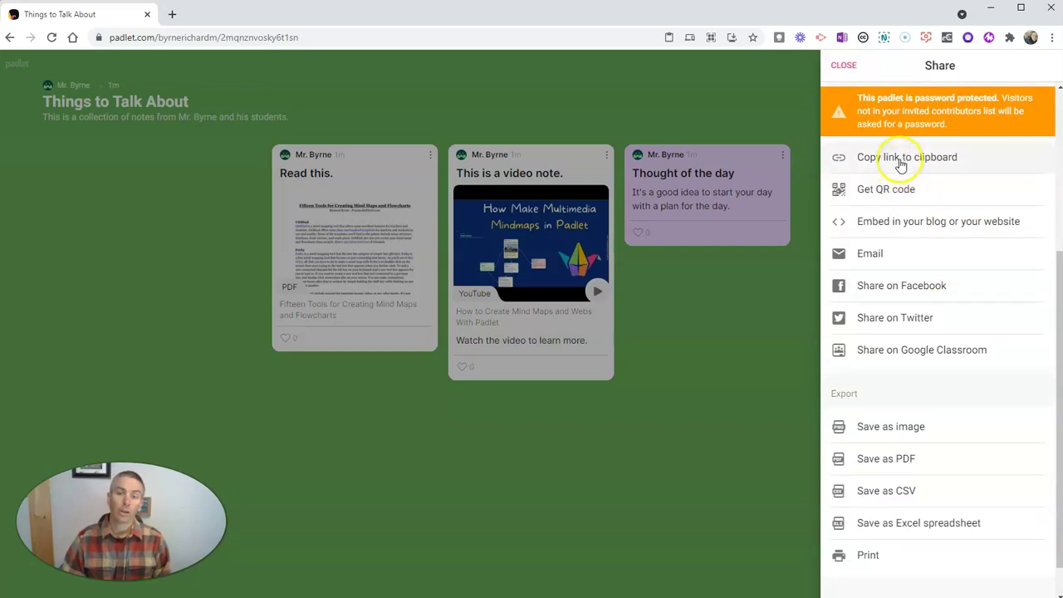
click(900, 162)
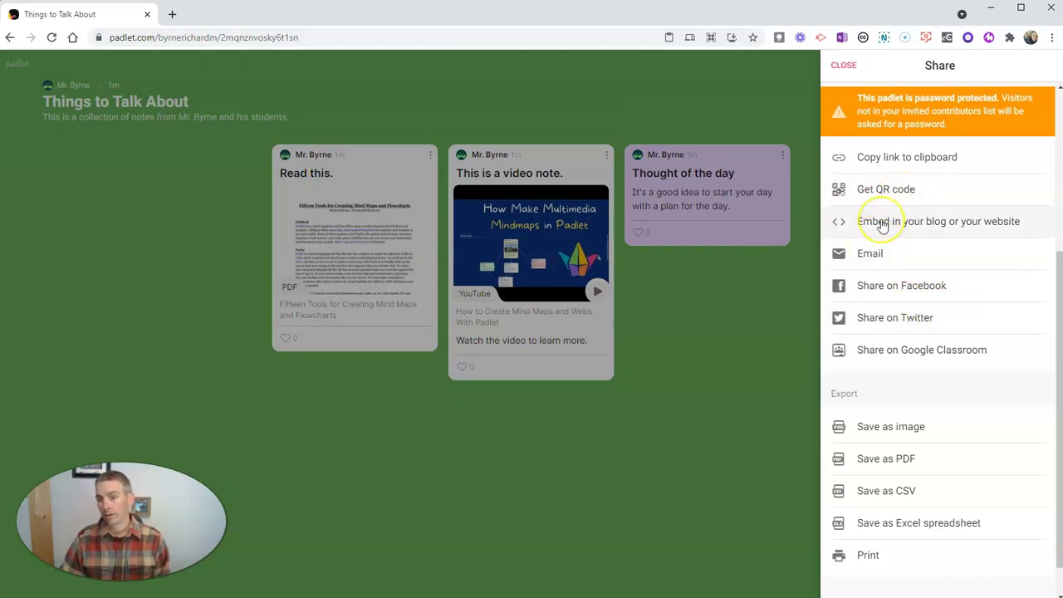
Examine the padlet's website embed code, then review the remaining share and export options
click(880, 223)
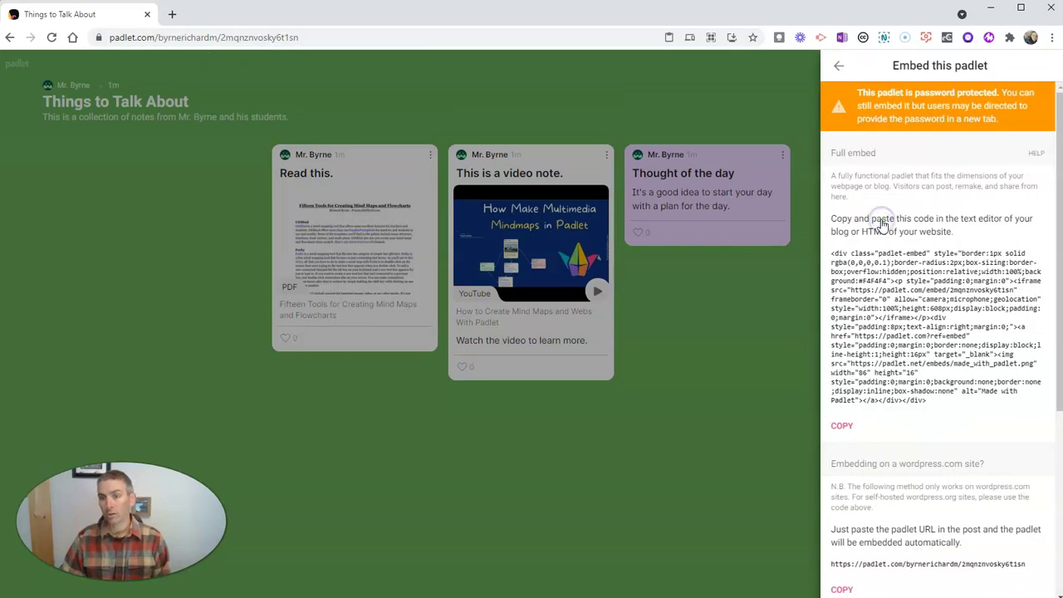
click(839, 70)
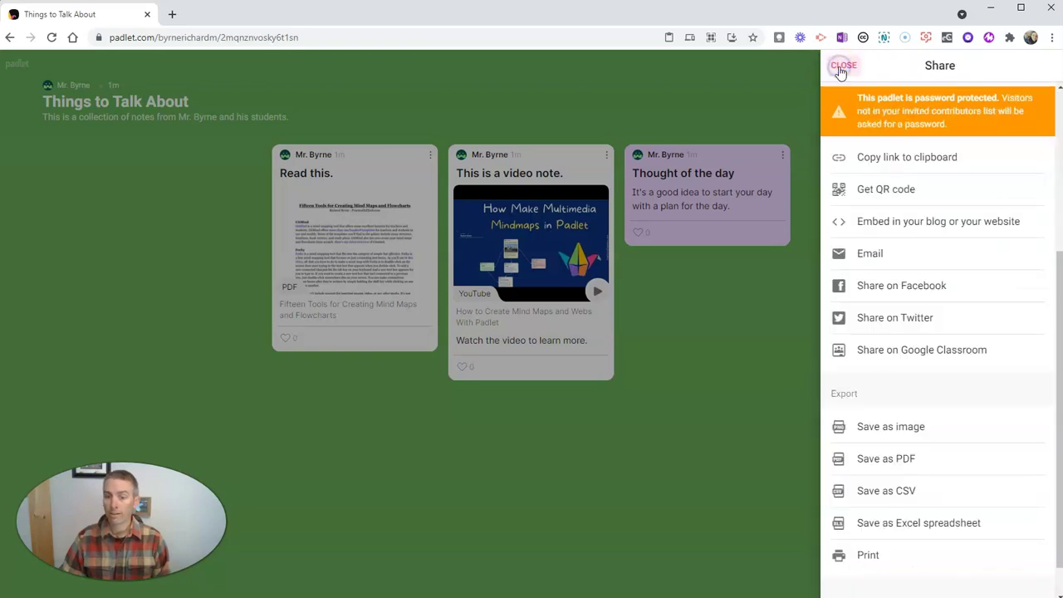
scroll(929, 423, down, 1)
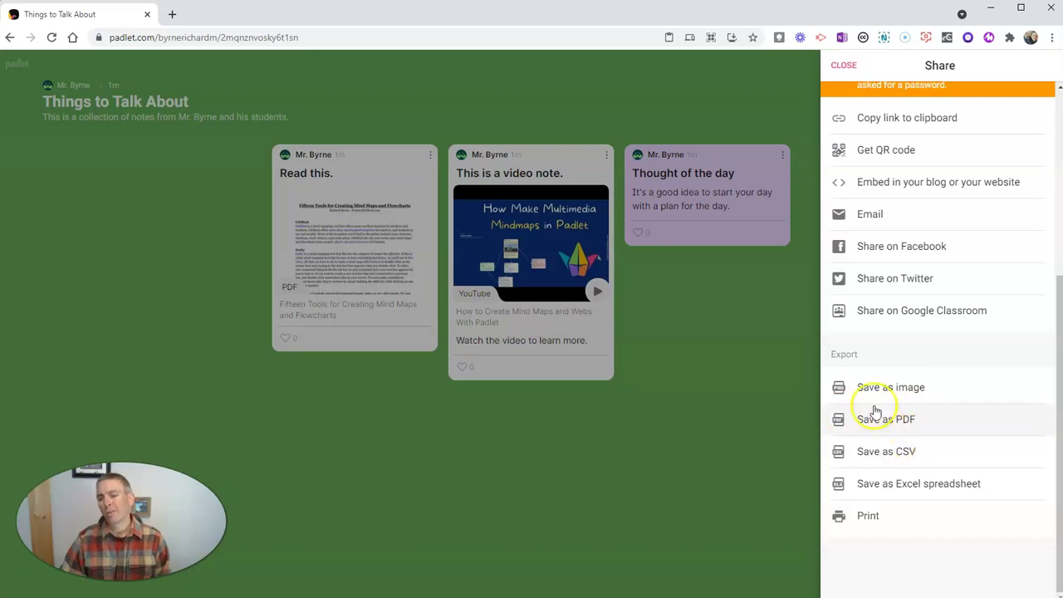
scroll(913, 468, up, 3)
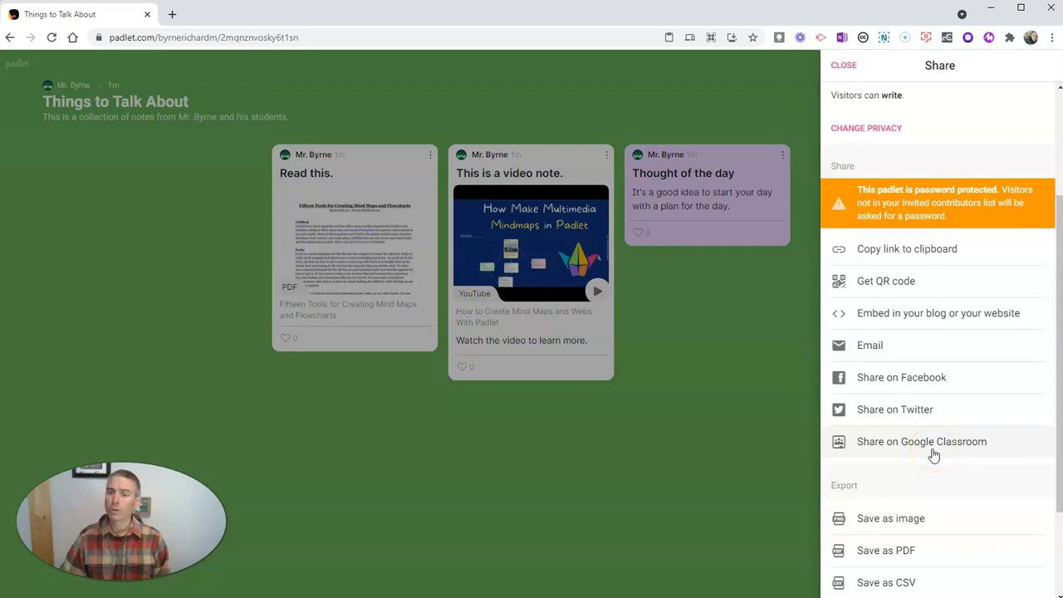
scroll(933, 454, up, 3)
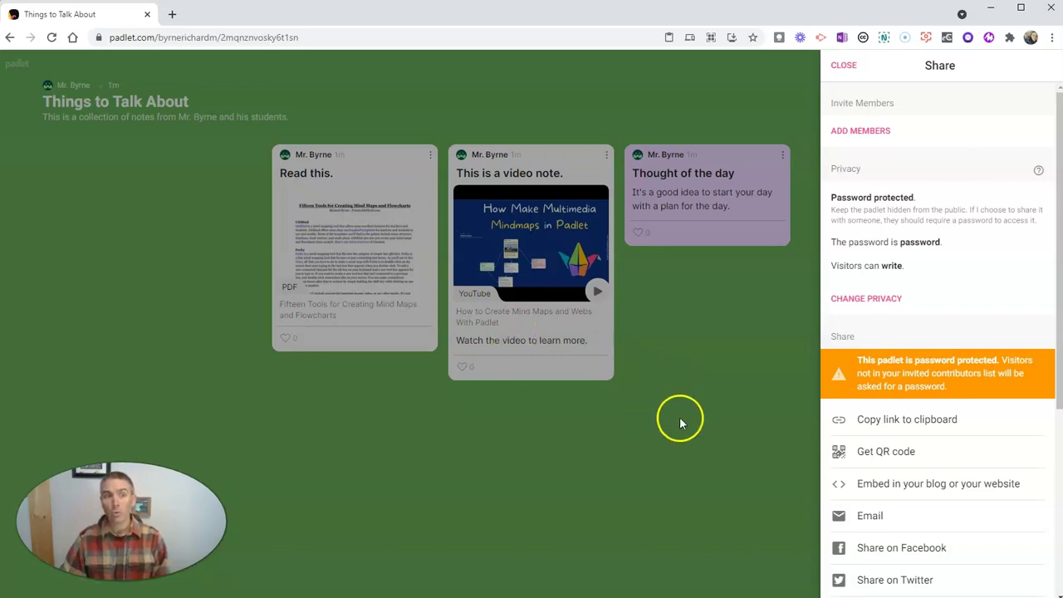
Copy the padlet's web address and open it in a new tab of the other browser window
click(377, 36)
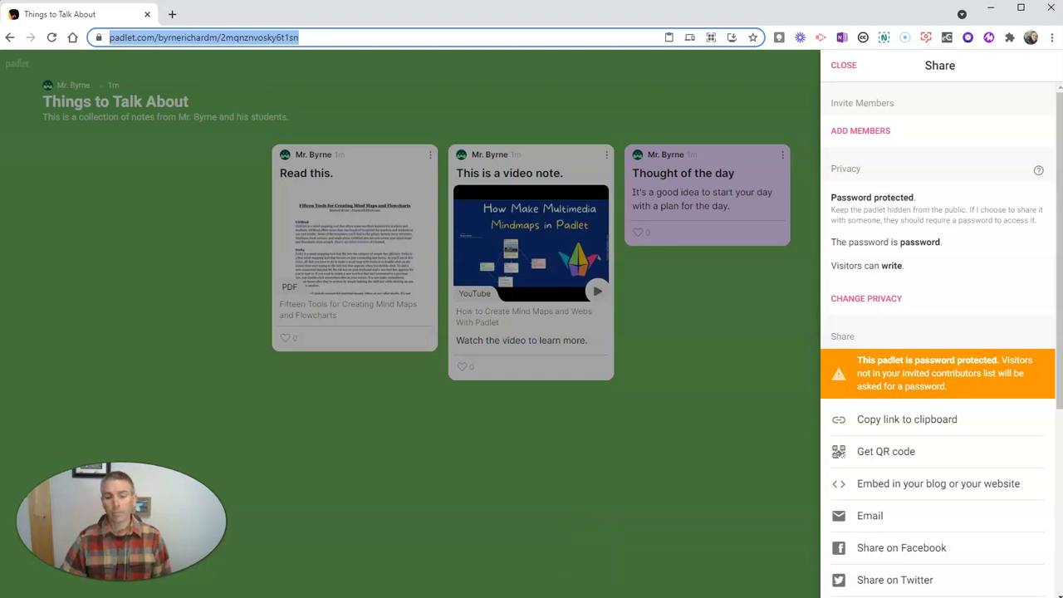
click(548, 581)
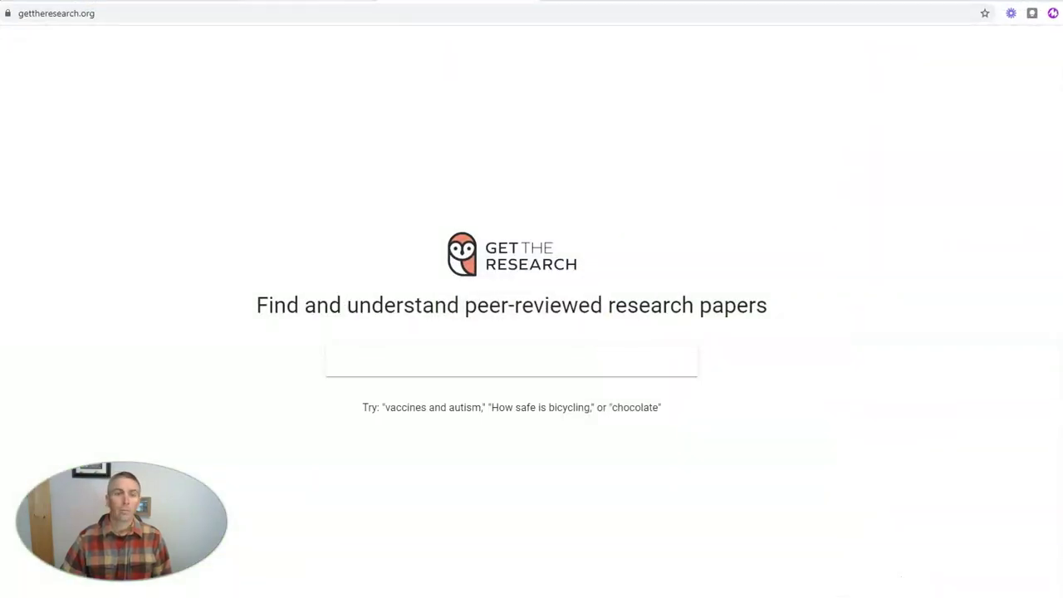
key(ctrl+t)
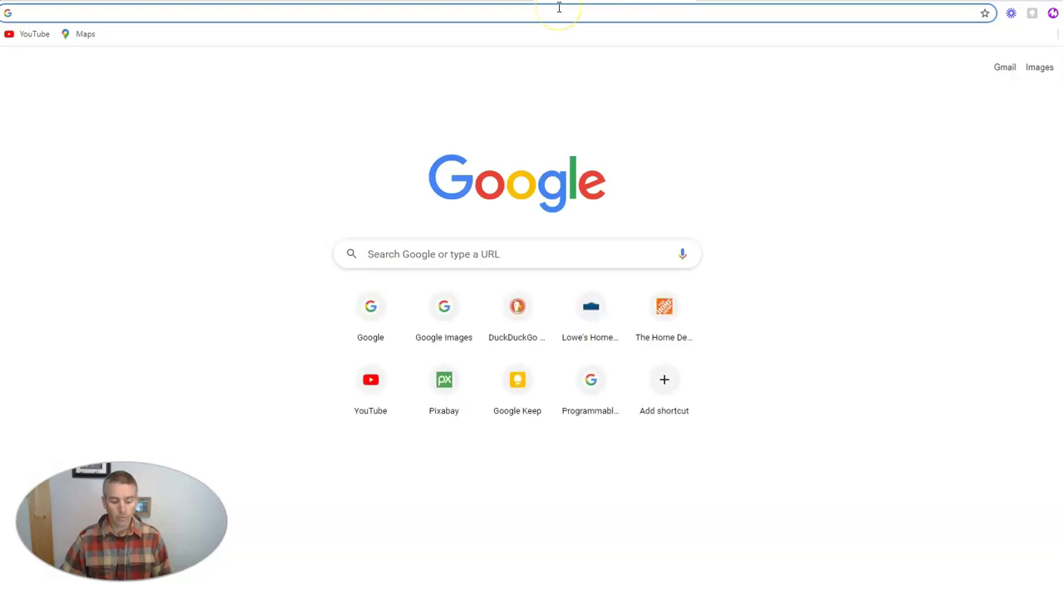
key(ctrl+v)
key(Return)
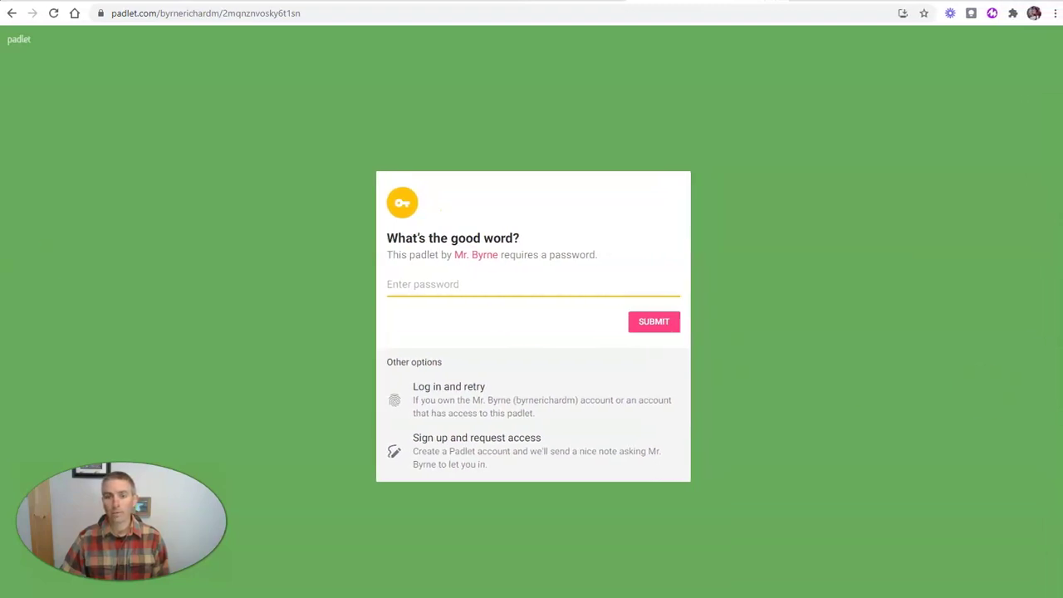
Enter the padlet's access password as a visitor, submit it and decline to save it in the browser
click(462, 285)
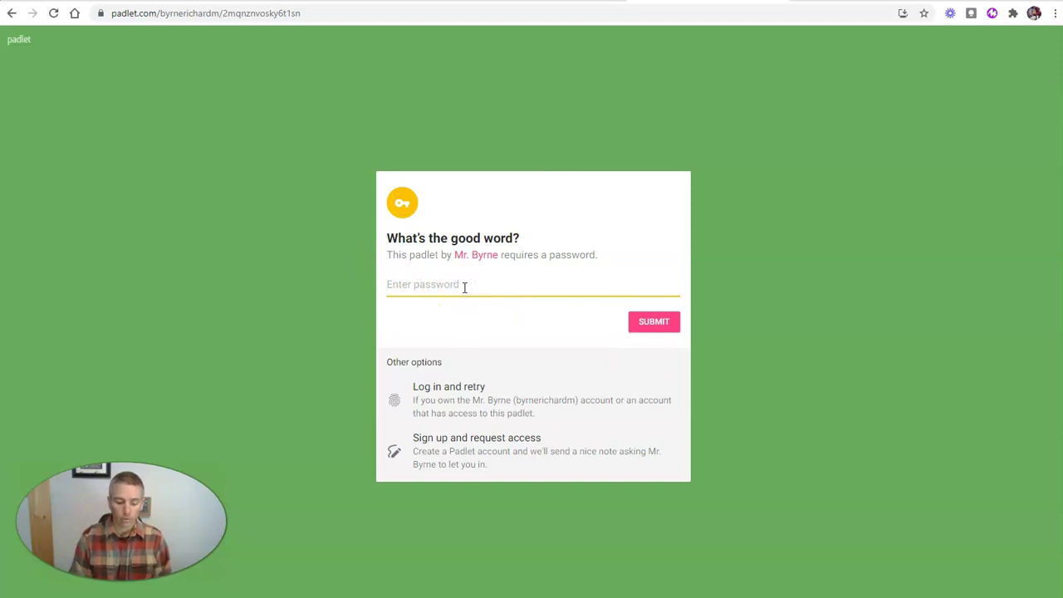
text(a)
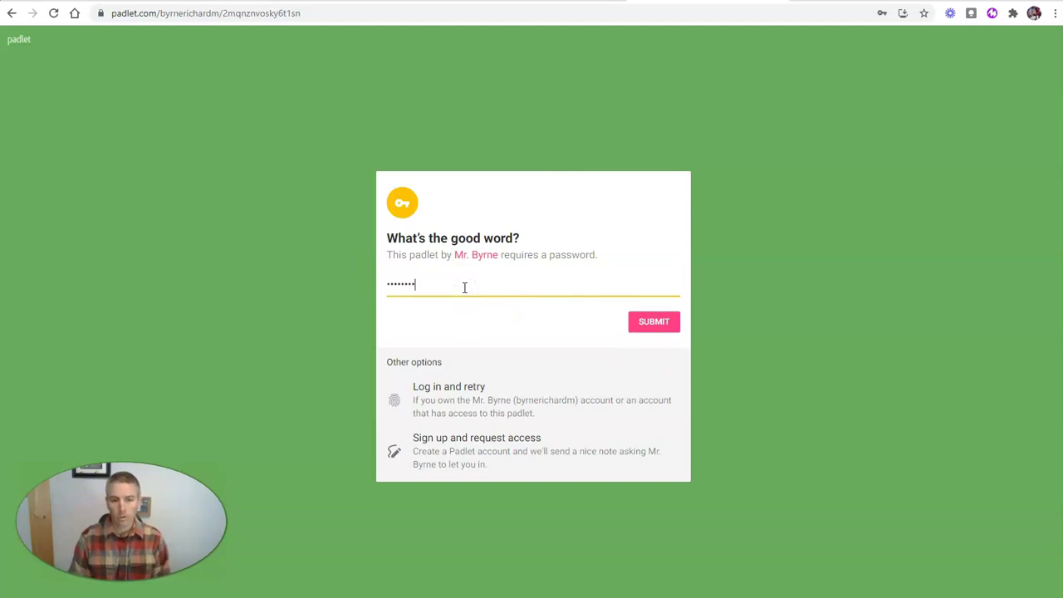
click(672, 326)
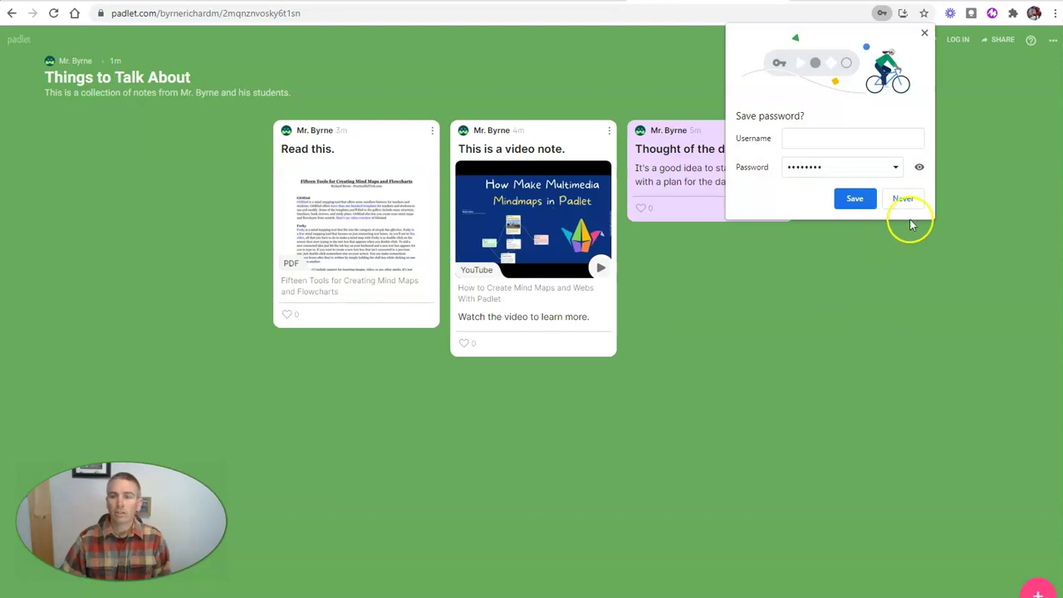
click(912, 201)
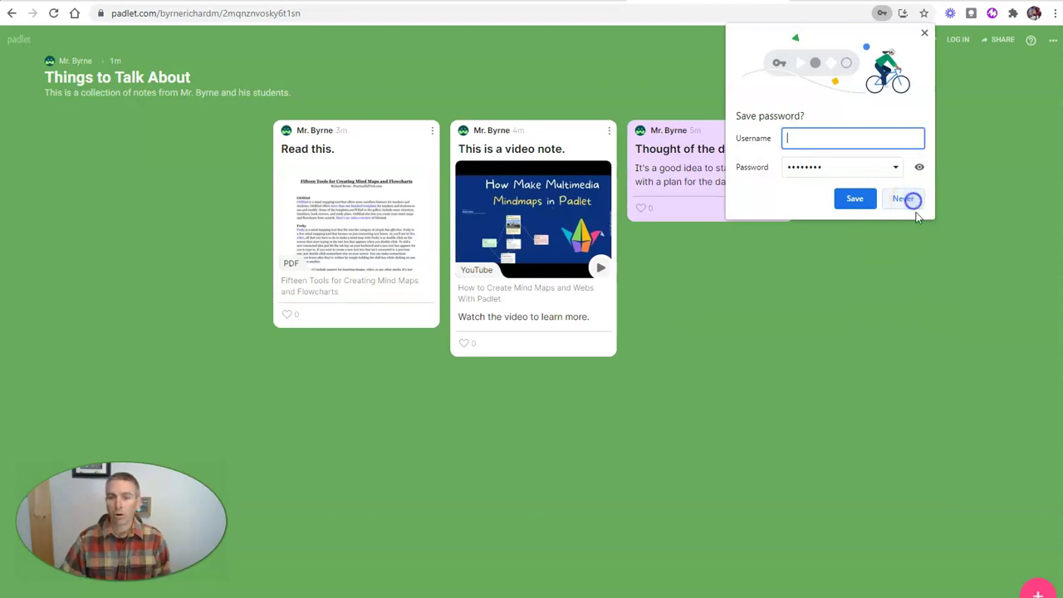
Start a visitor post with the subject "This is a sample note." and the body "This is just a demo"
double_click(726, 300)
click(783, 338)
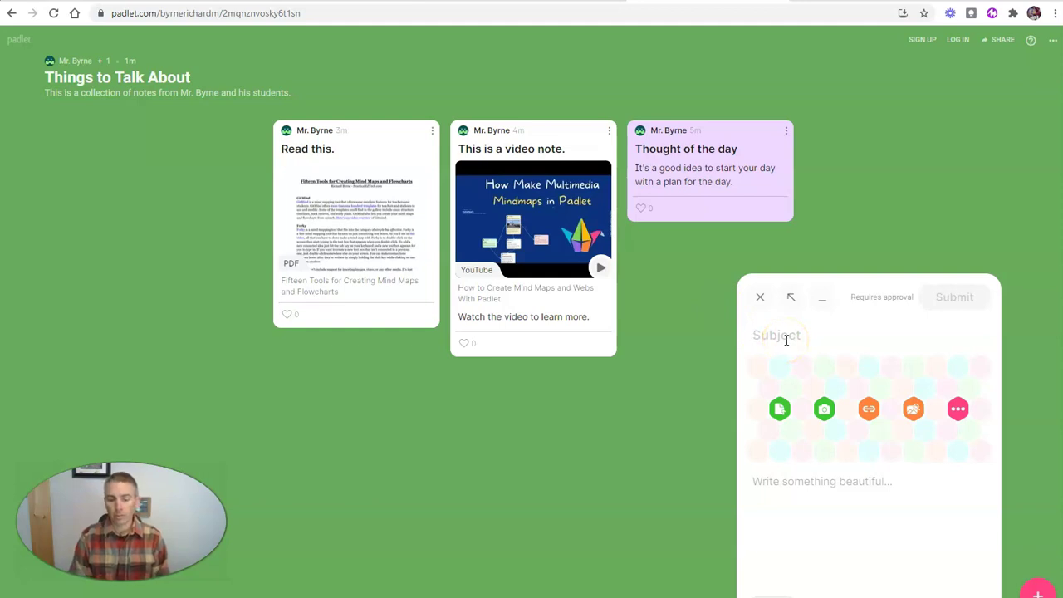
text(T)
key(BackSpace)
text(TH)
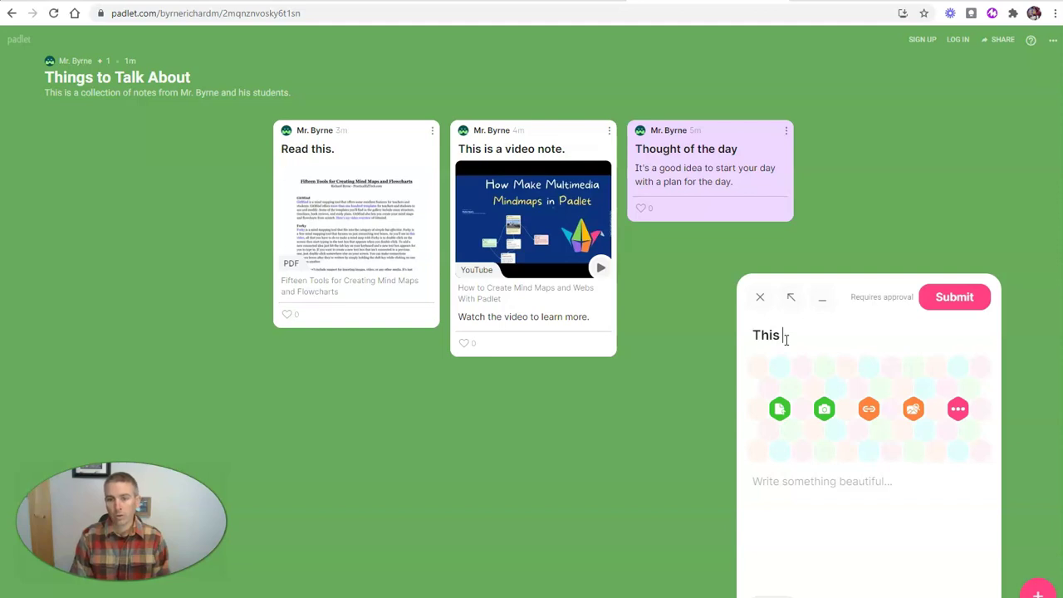
text(is is a sample note.)
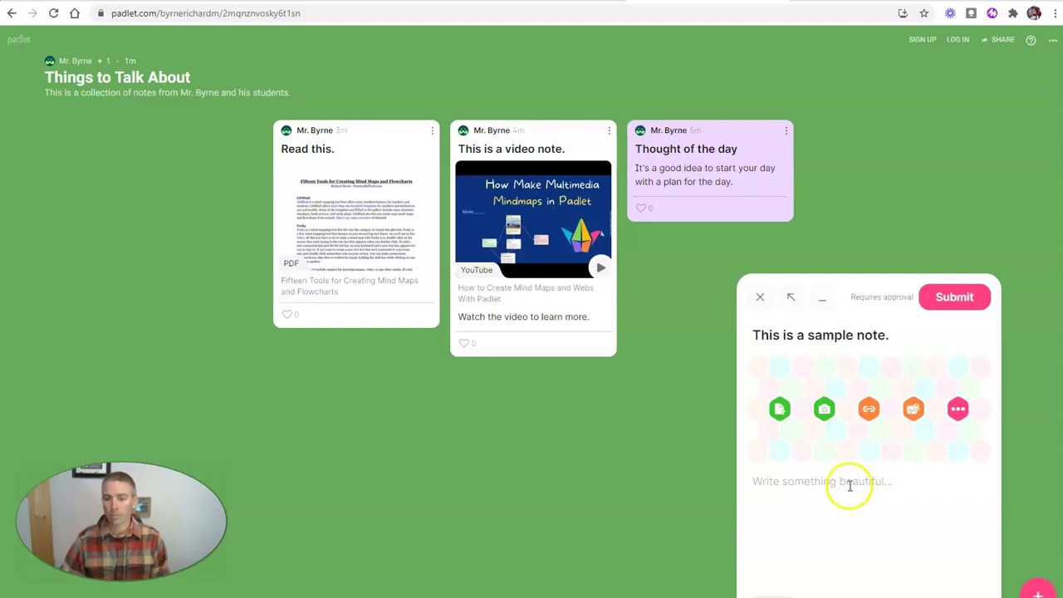
click(846, 484)
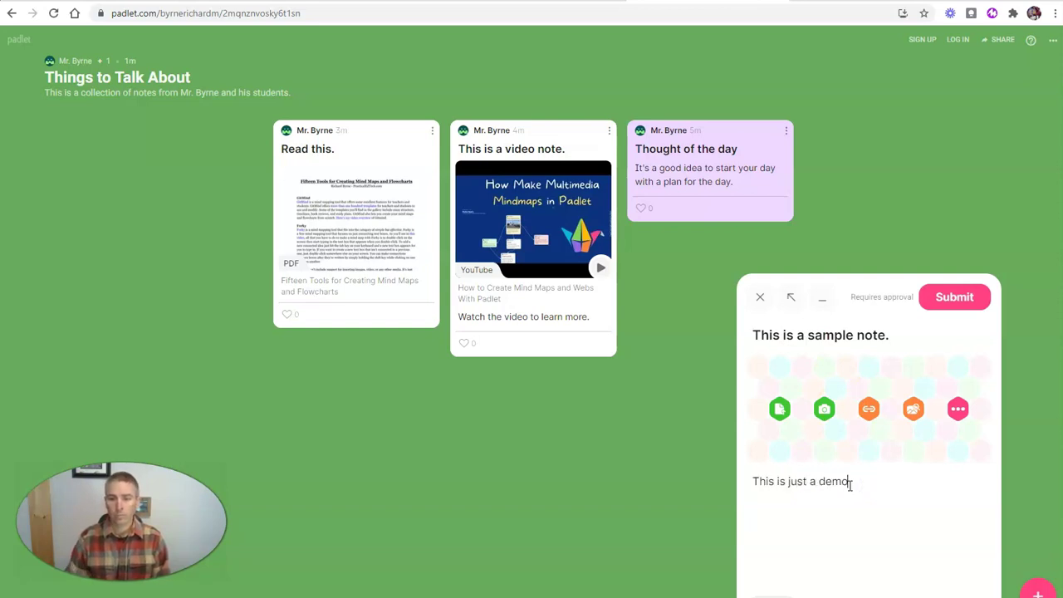
click(853, 442)
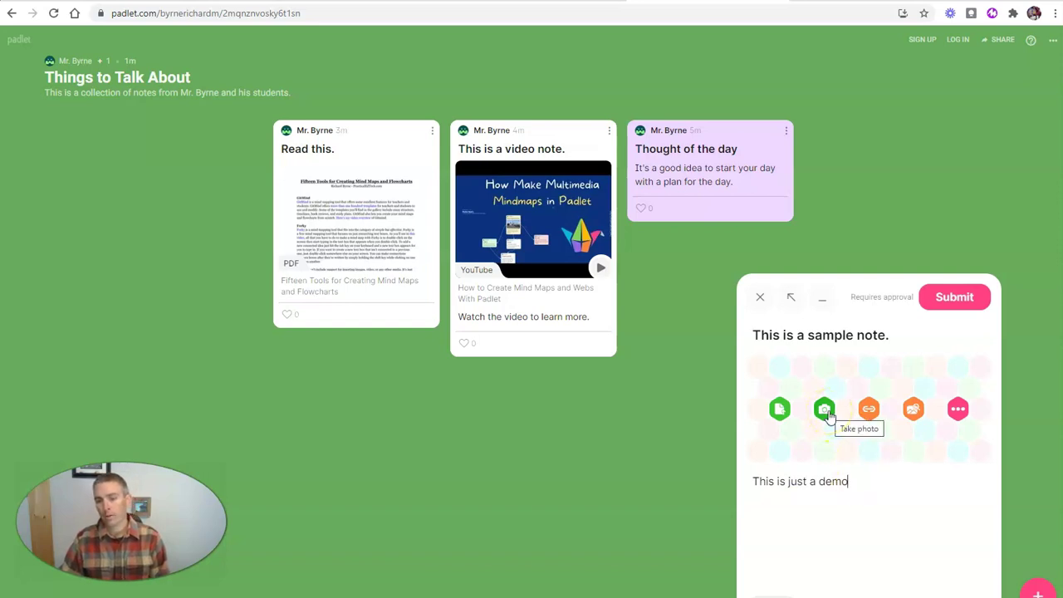
Search YouTube for "barking dog", attach the "DOGS BARKING to Make your Dog Bark" video and submit the post
click(957, 407)
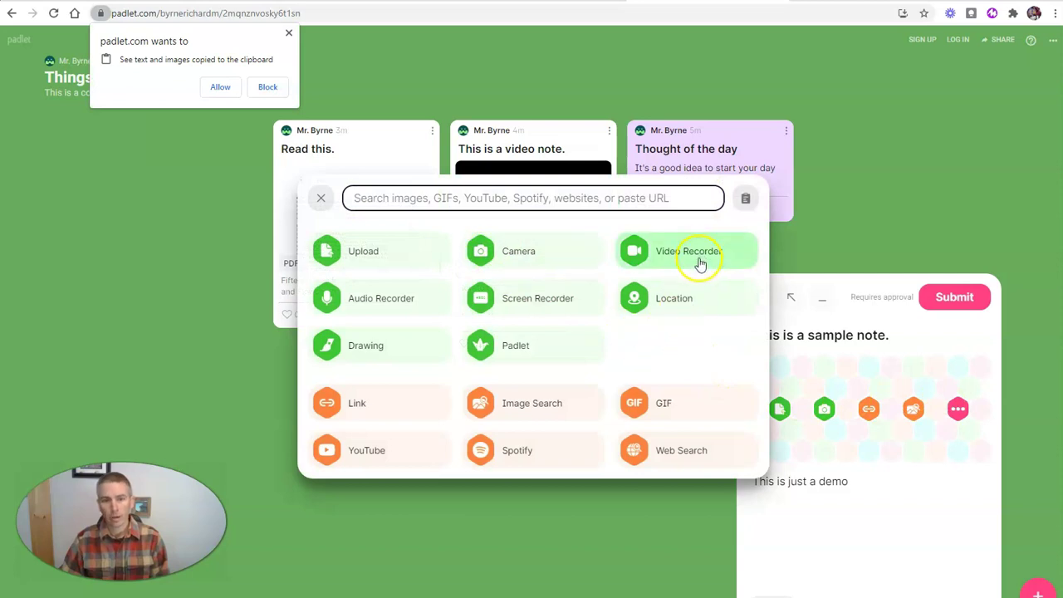
click(367, 450)
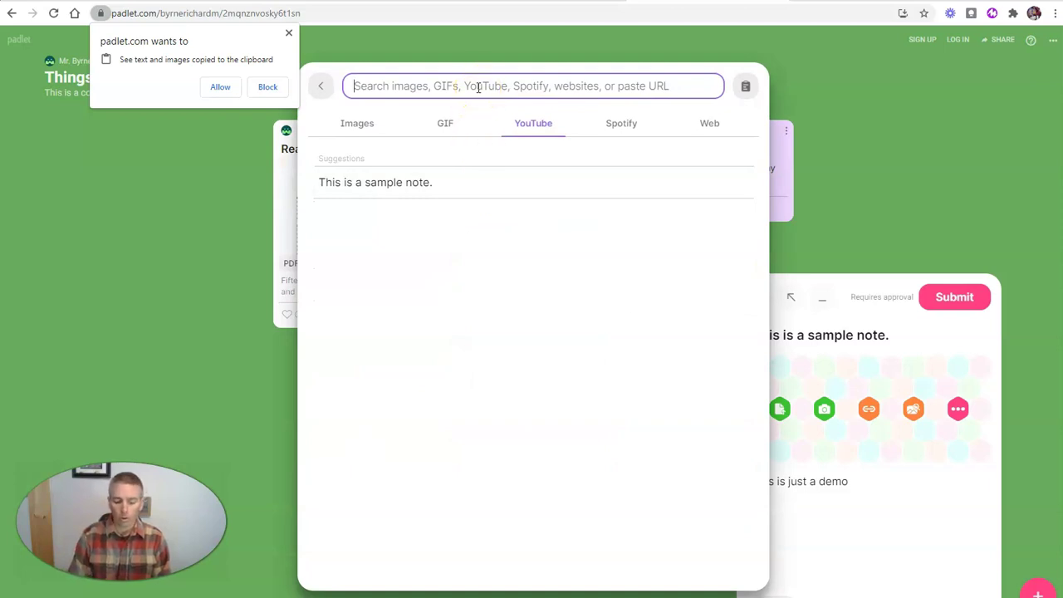
text(p)
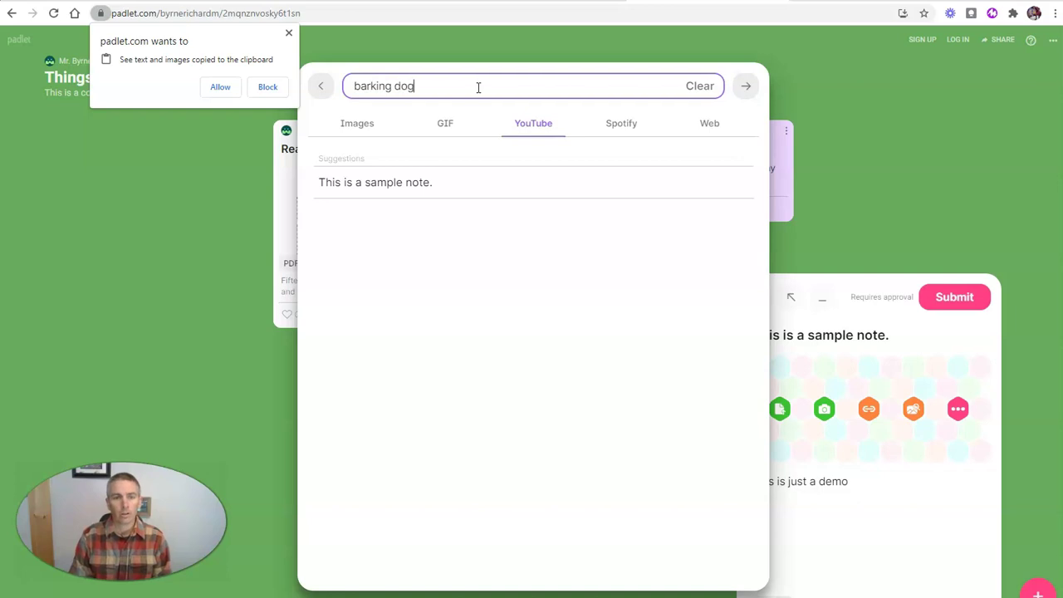
key(Return)
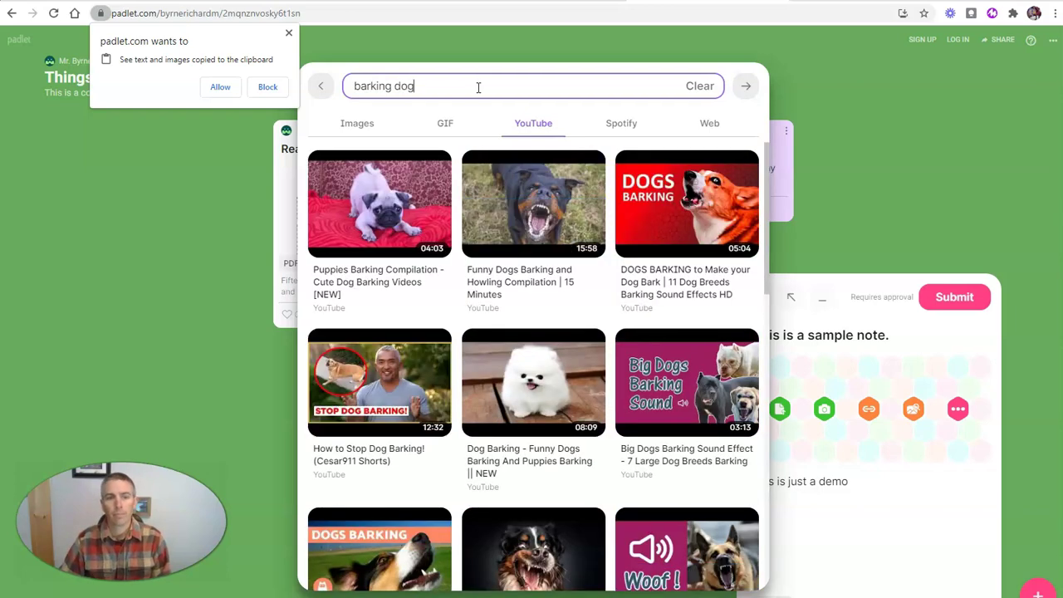
click(471, 80)
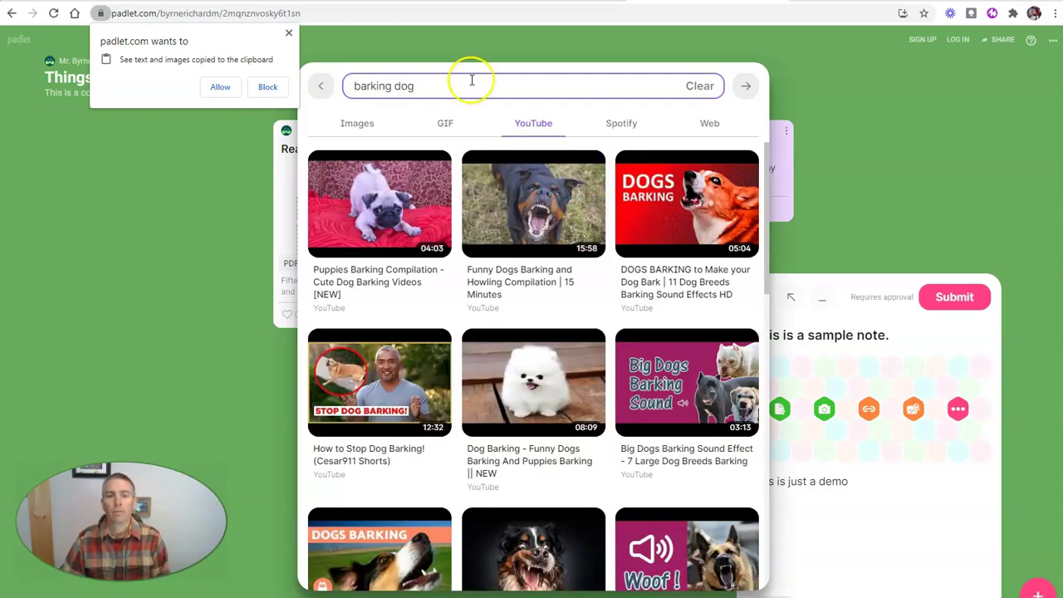
click(673, 220)
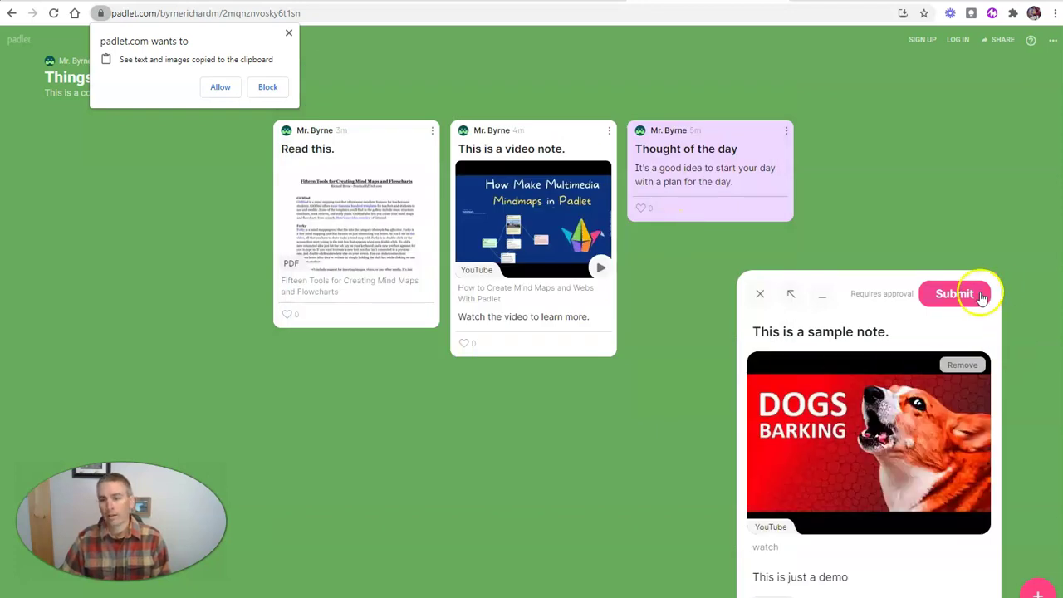
click(954, 293)
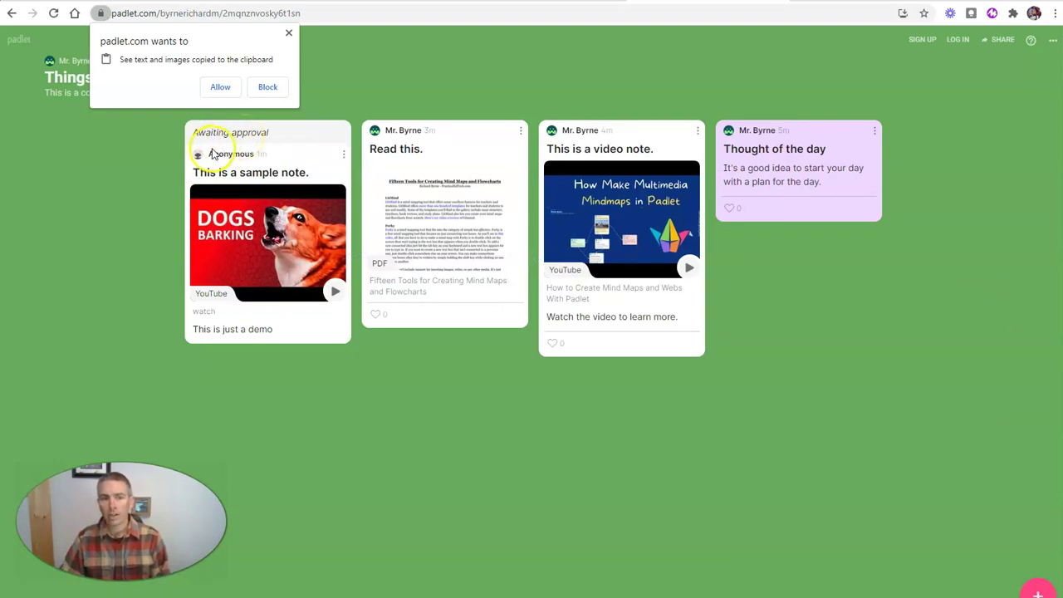
click(288, 33)
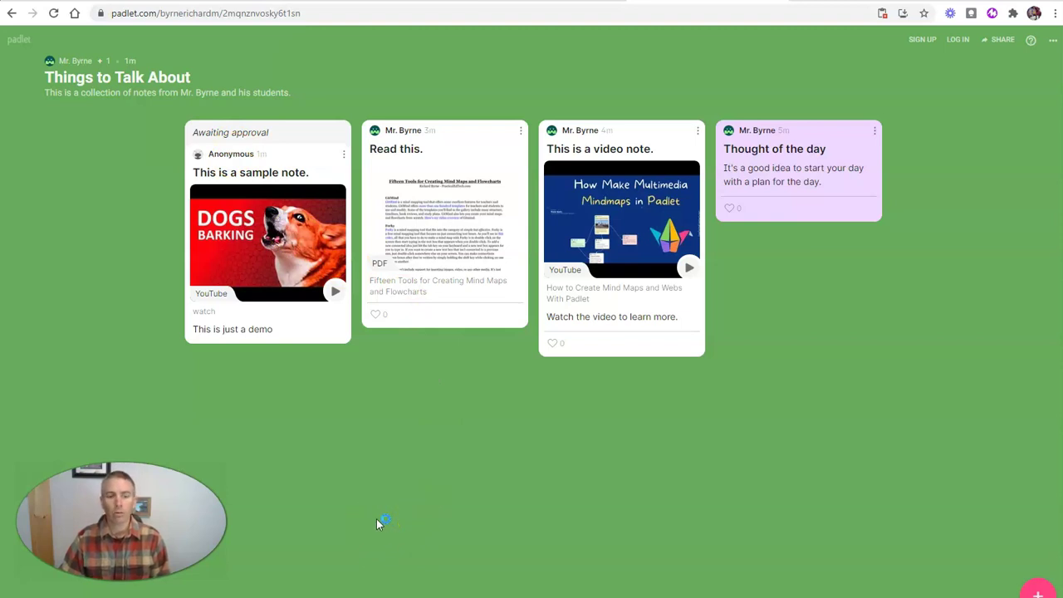
Switch back to the owner's browser window, close the sharing options and approve the "This is a sample note." post
mouse_move(376, 595)
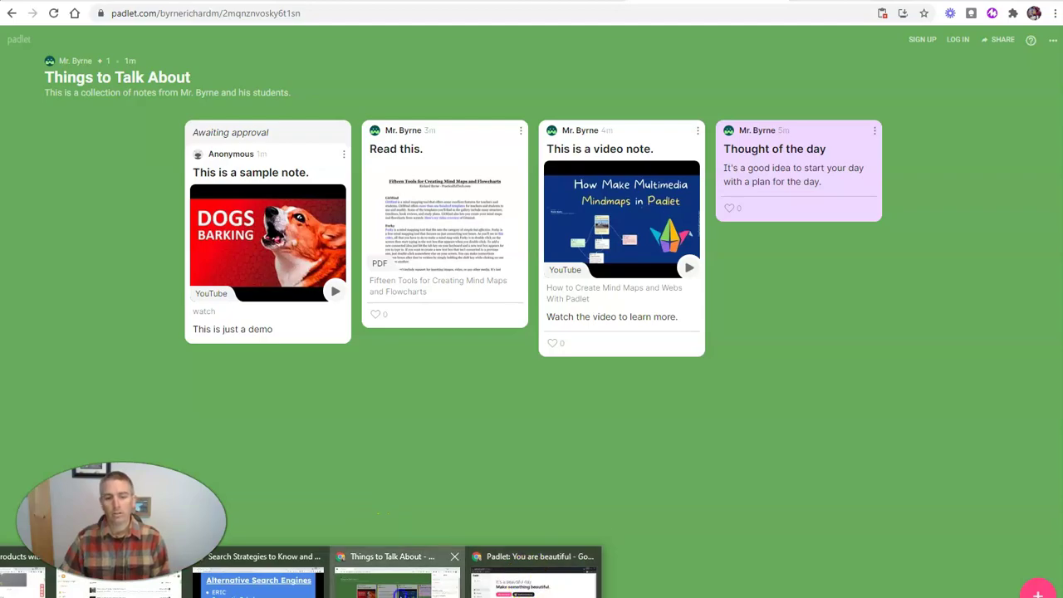
click(397, 581)
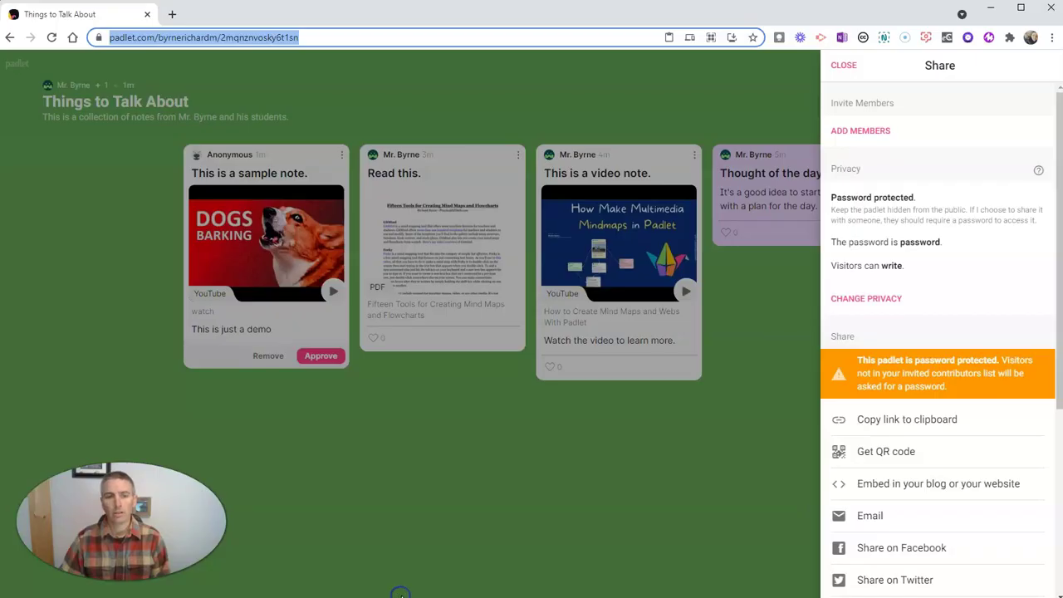
click(844, 66)
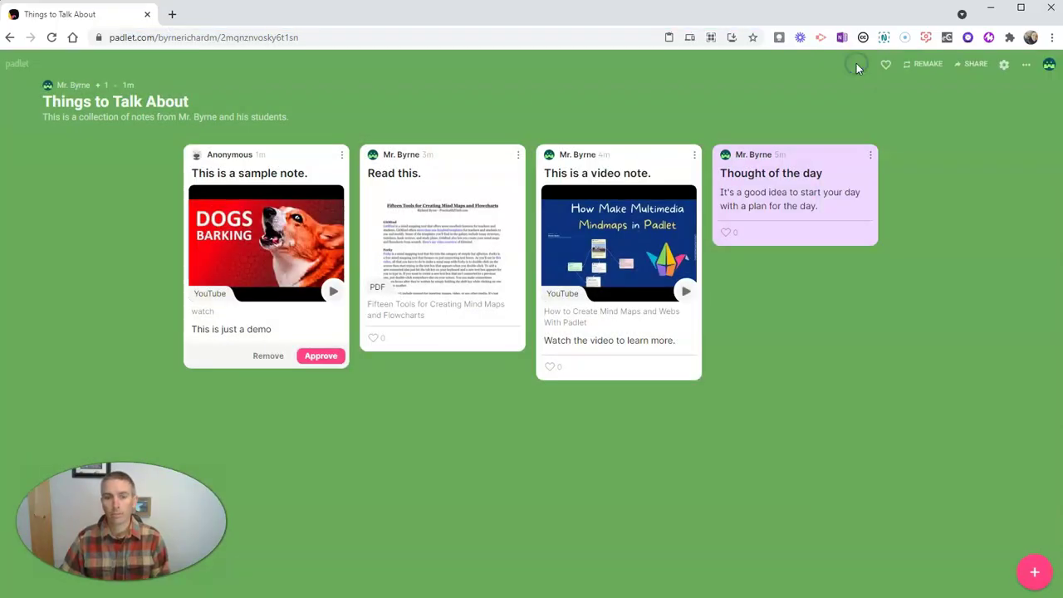
click(330, 359)
click(471, 441)
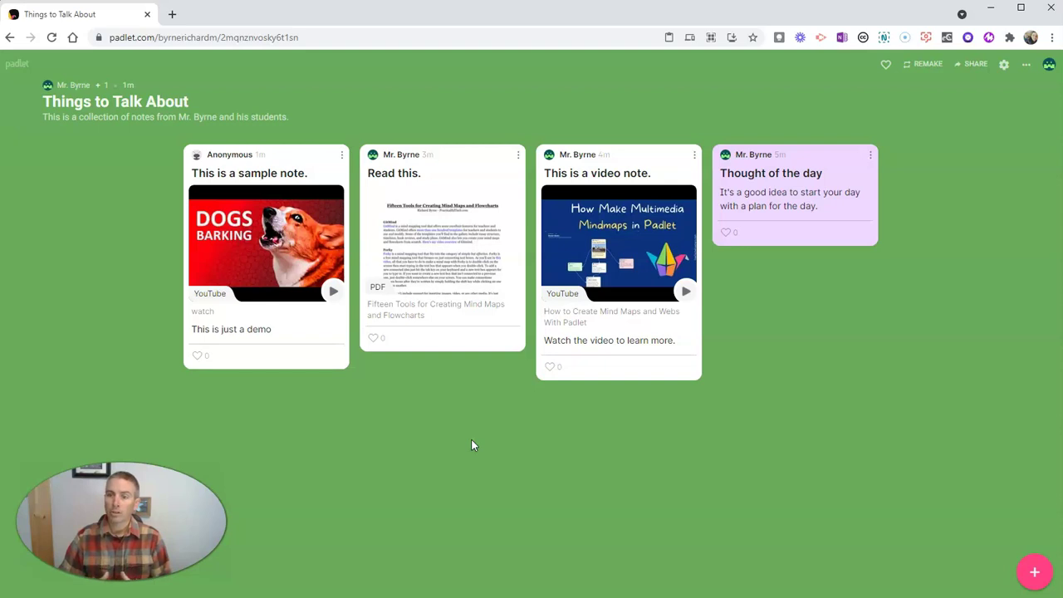
Try the Members only privacy option, switch back to Password and return to the board
click(973, 65)
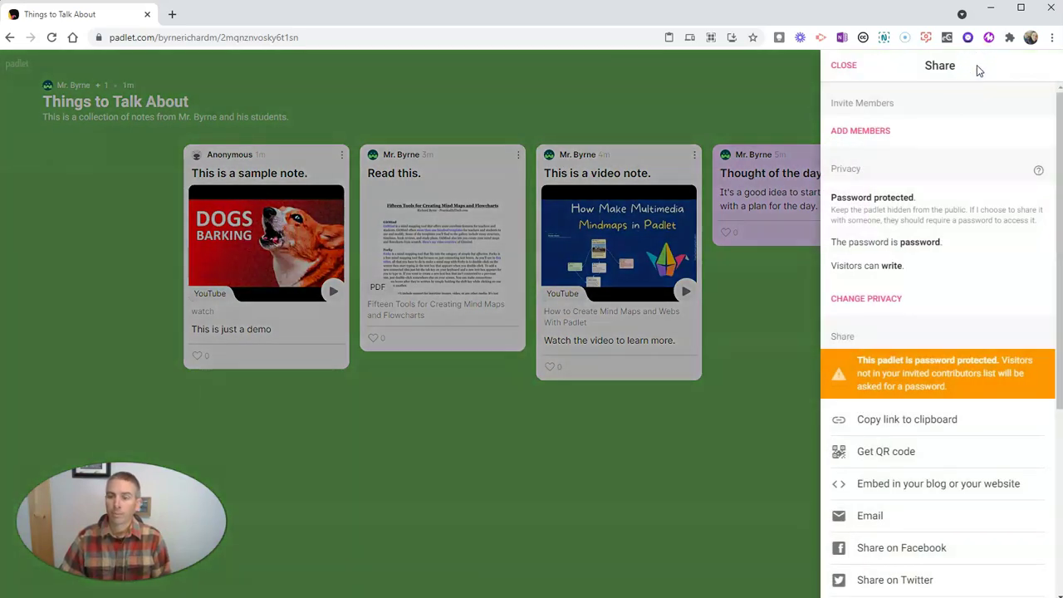
click(895, 279)
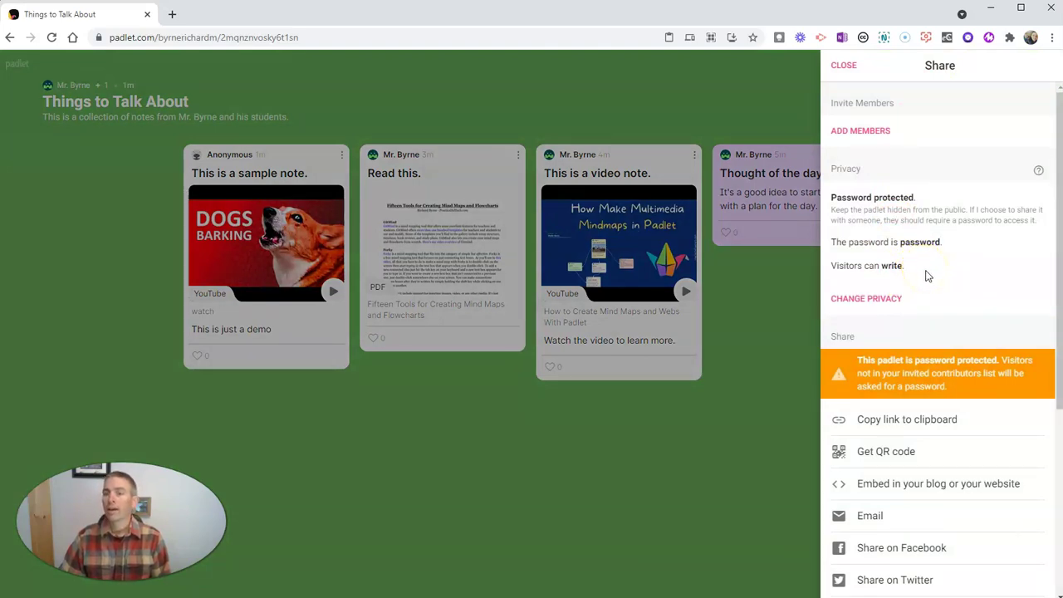
click(894, 299)
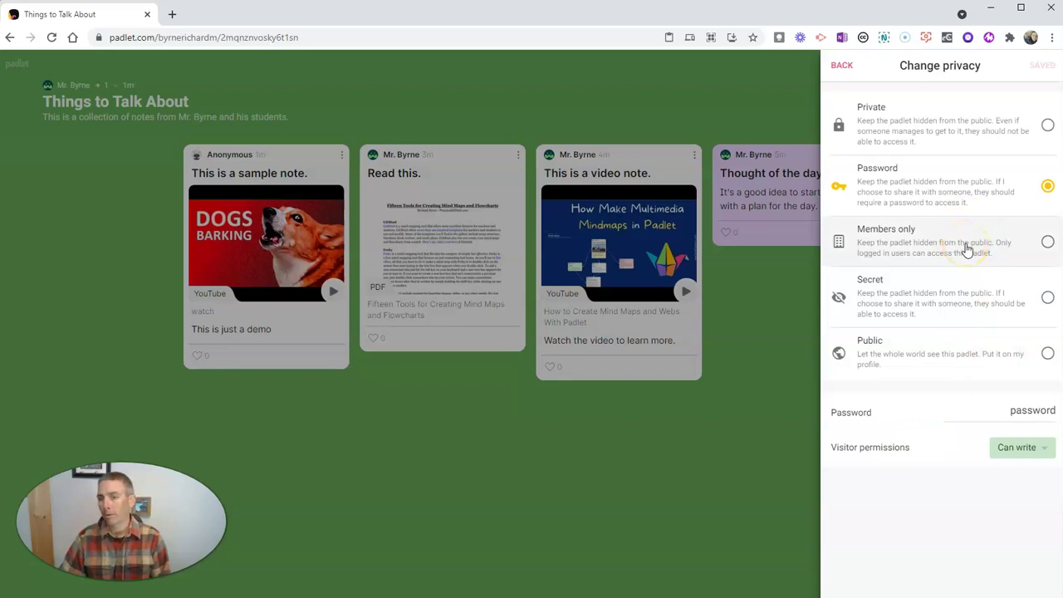
click(967, 250)
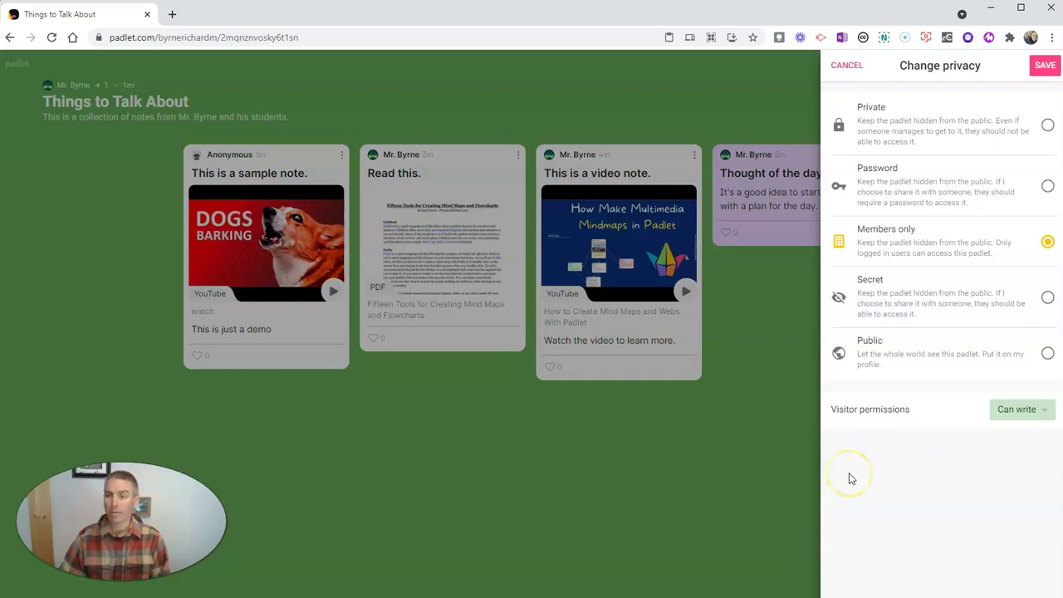
click(919, 203)
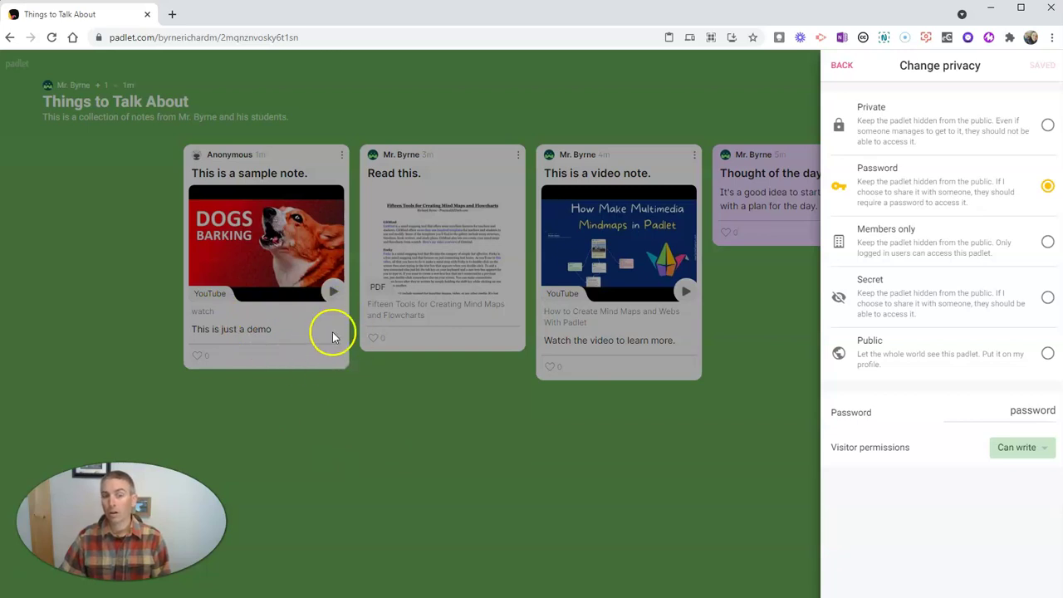
click(848, 73)
click(846, 71)
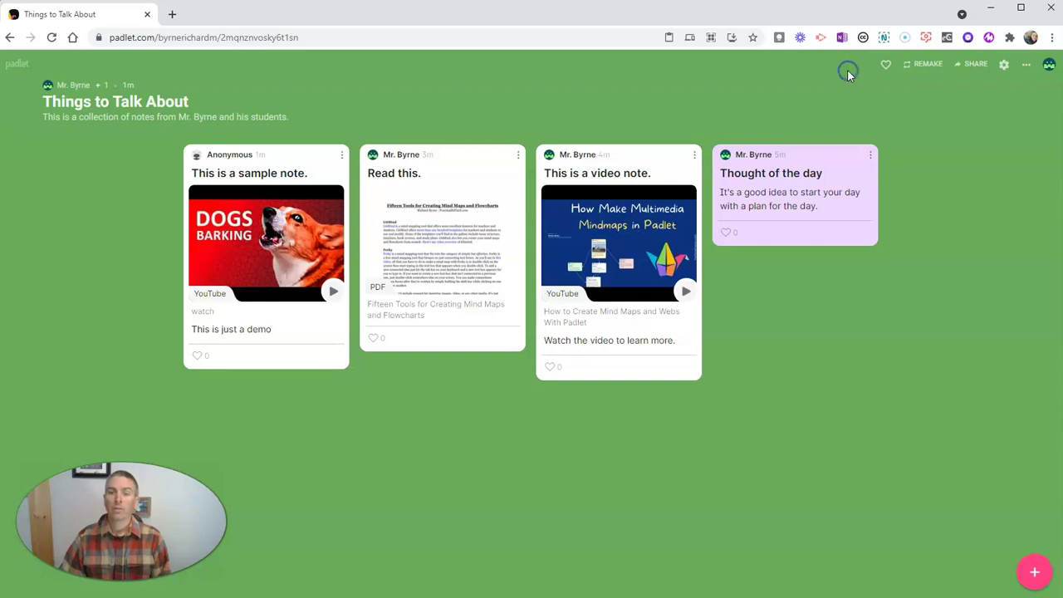